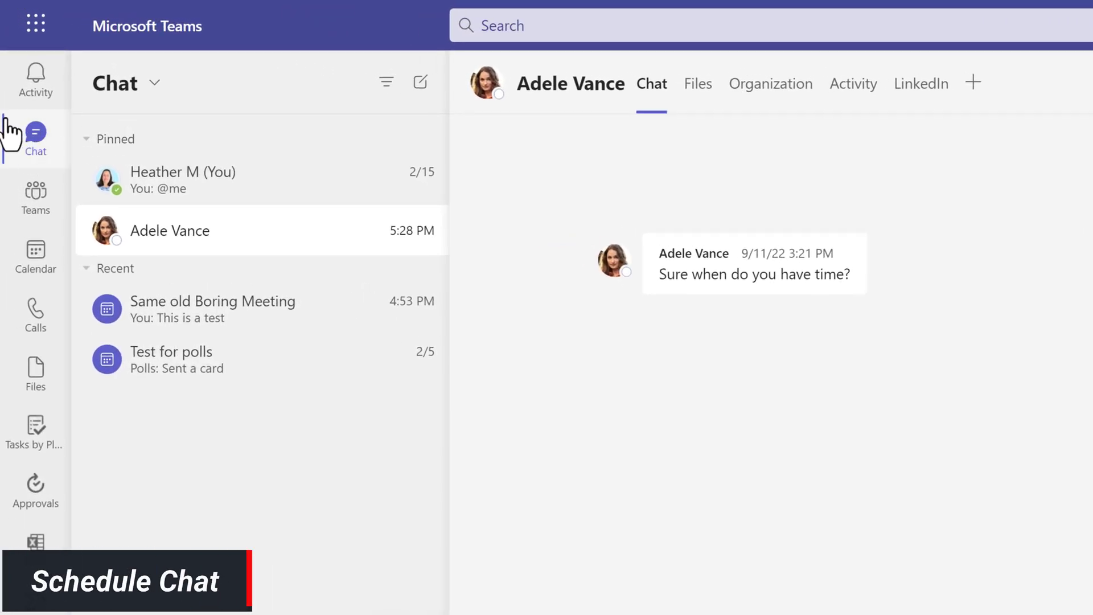
- Clear the stray text in the chat compose box and begin typing the webinar status question
{"action": "left_click", "coordinate": [35, 131]}
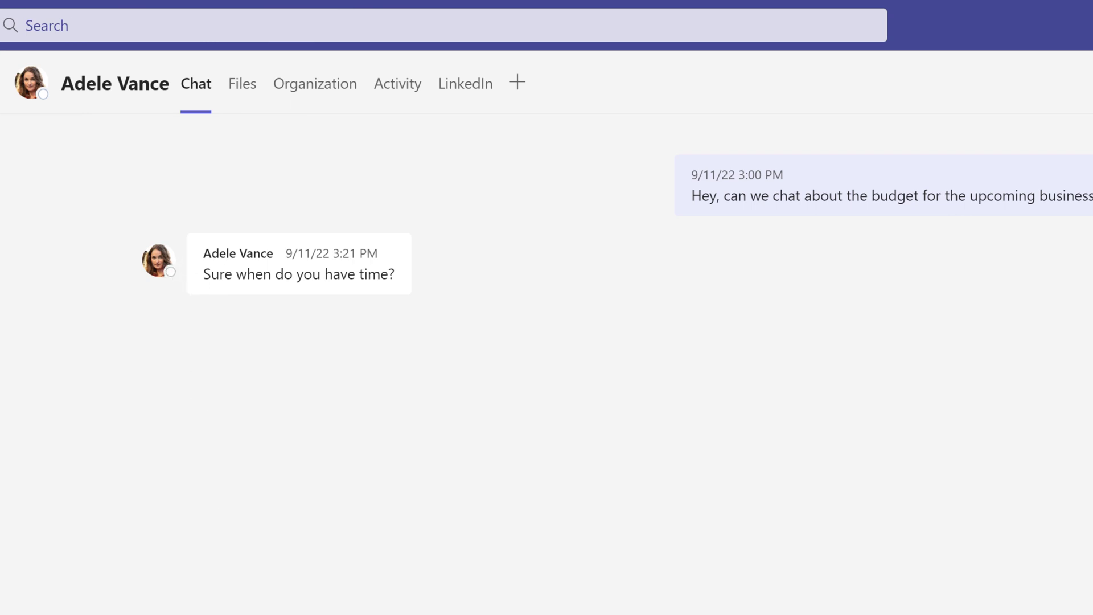
{"action": "key", "text": "BackSpace"}
{"action": "key", "text": "BackSpace"}
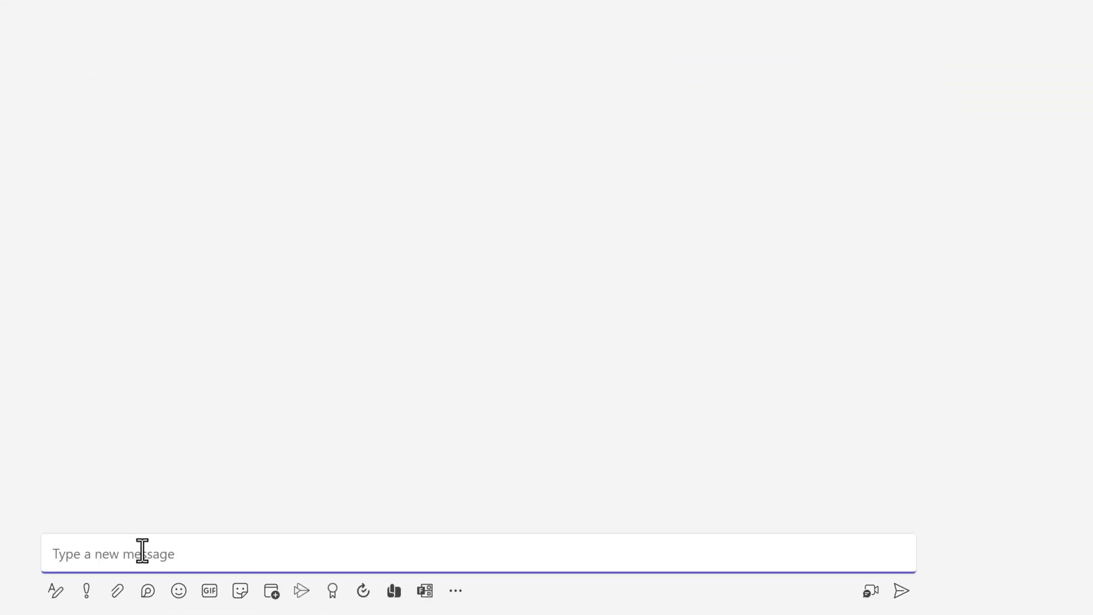
{"action": "type", "text": "Can you tell me the status of n"}
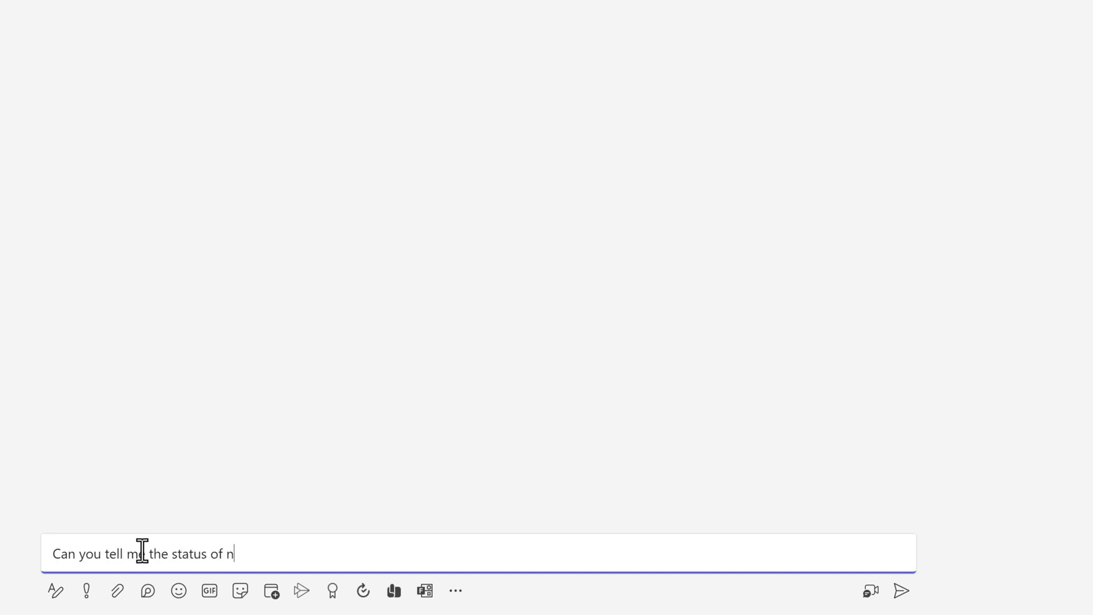
{"action": "type", "text": " month's webinar?"}
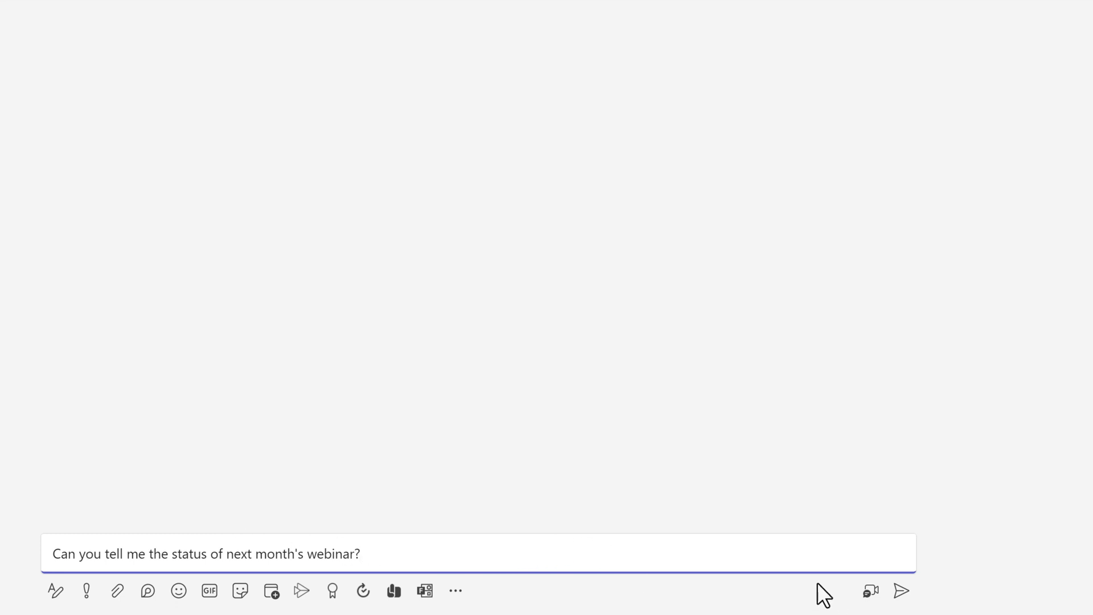
- Open scheduled delivery for the draft, keep March 6 as the date, and browse the delivery times
{"action": "right_click", "coordinate": [902, 595]}
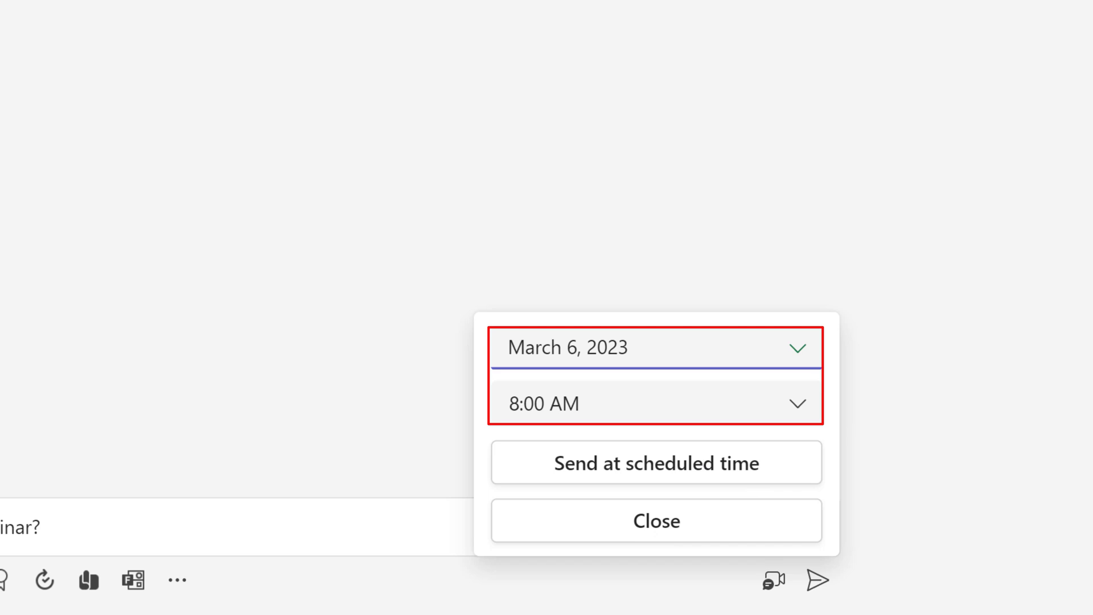
{"action": "left_click", "coordinate": [798, 347]}
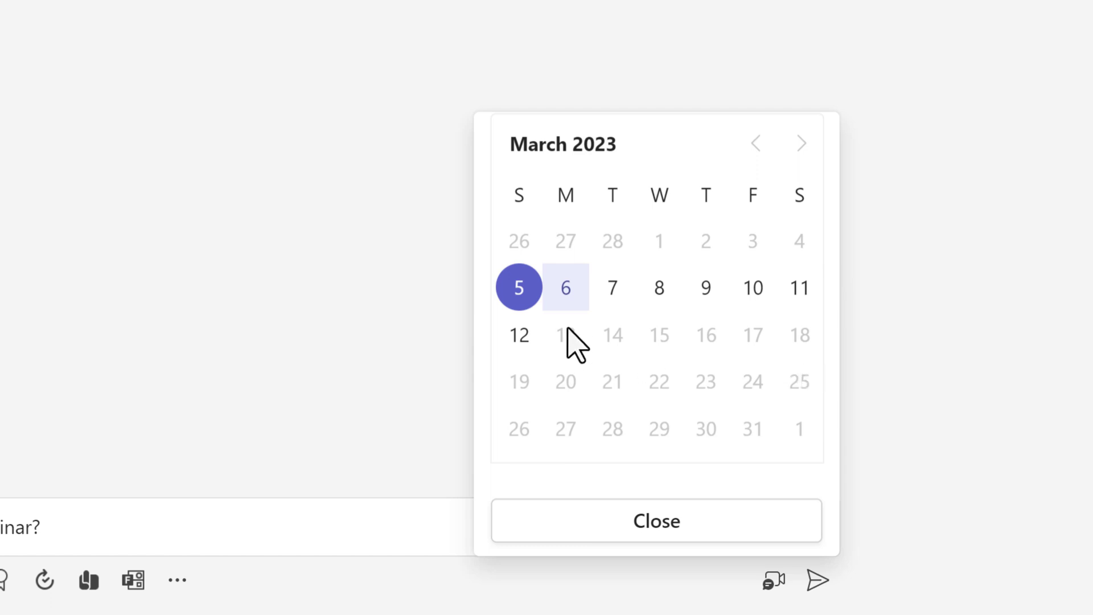
{"action": "left_click", "coordinate": [569, 294]}
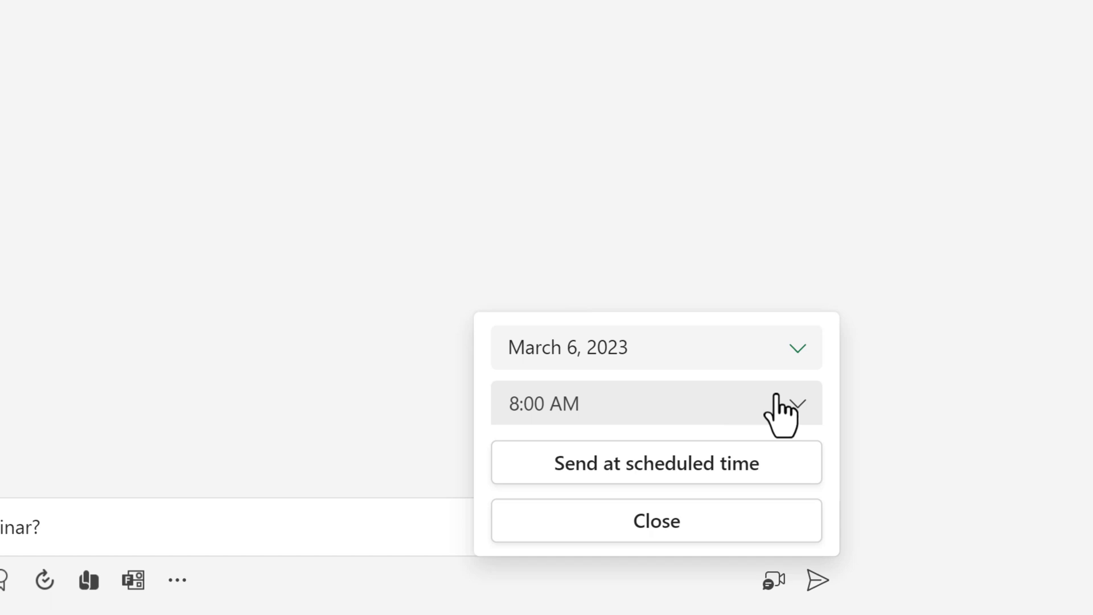
{"action": "left_click", "coordinate": [796, 403]}
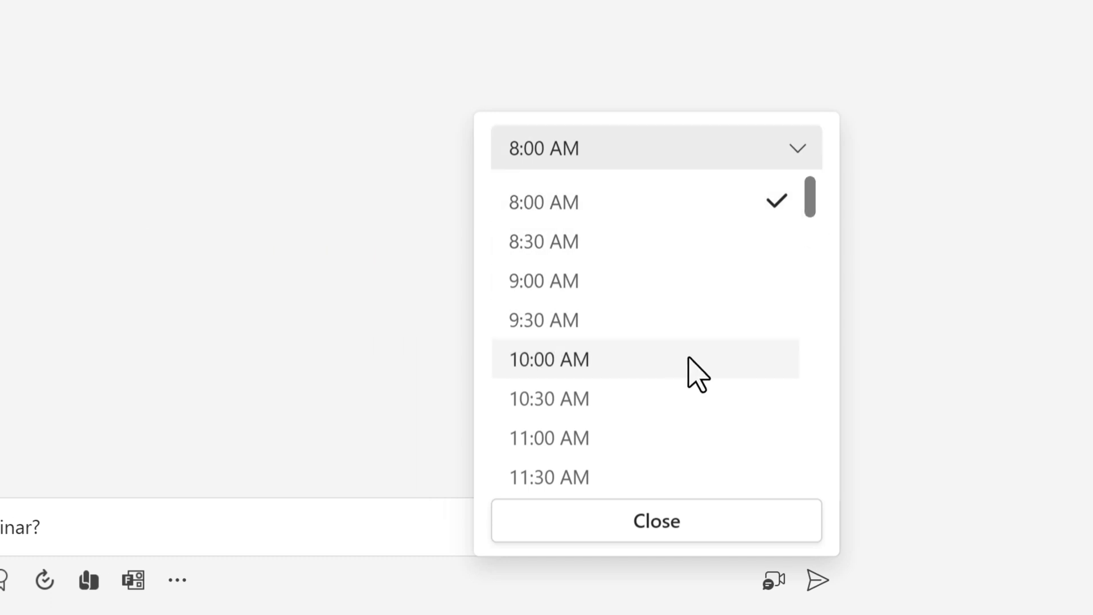
{"action": "scroll", "coordinate": [696, 365], "scroll_direction": "down", "scroll_amount": 8}
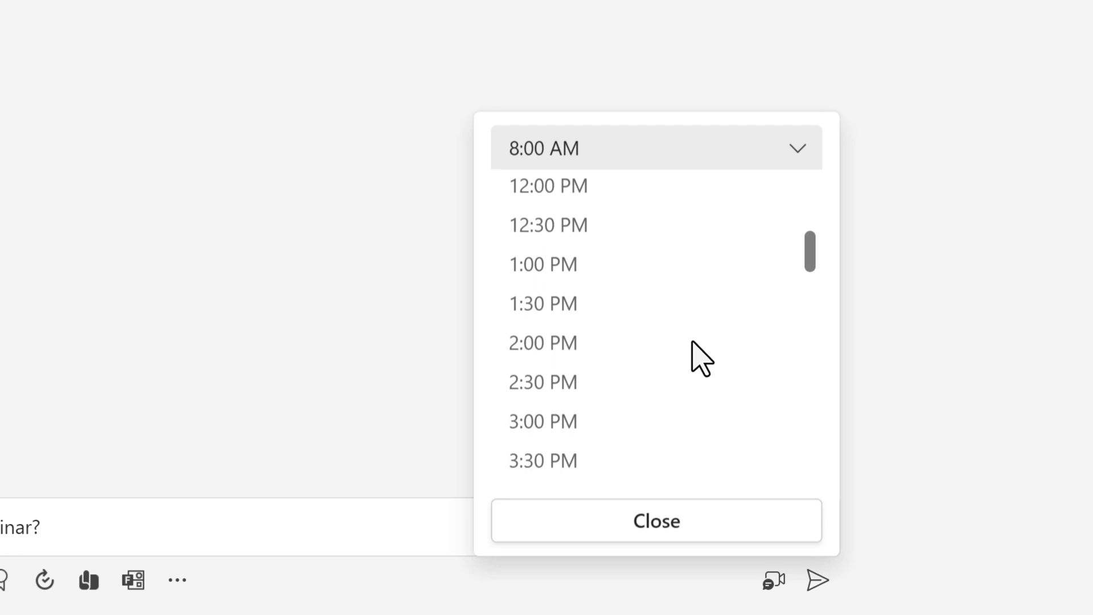
{"action": "scroll", "coordinate": [692, 342], "scroll_direction": "down", "scroll_amount": 8}
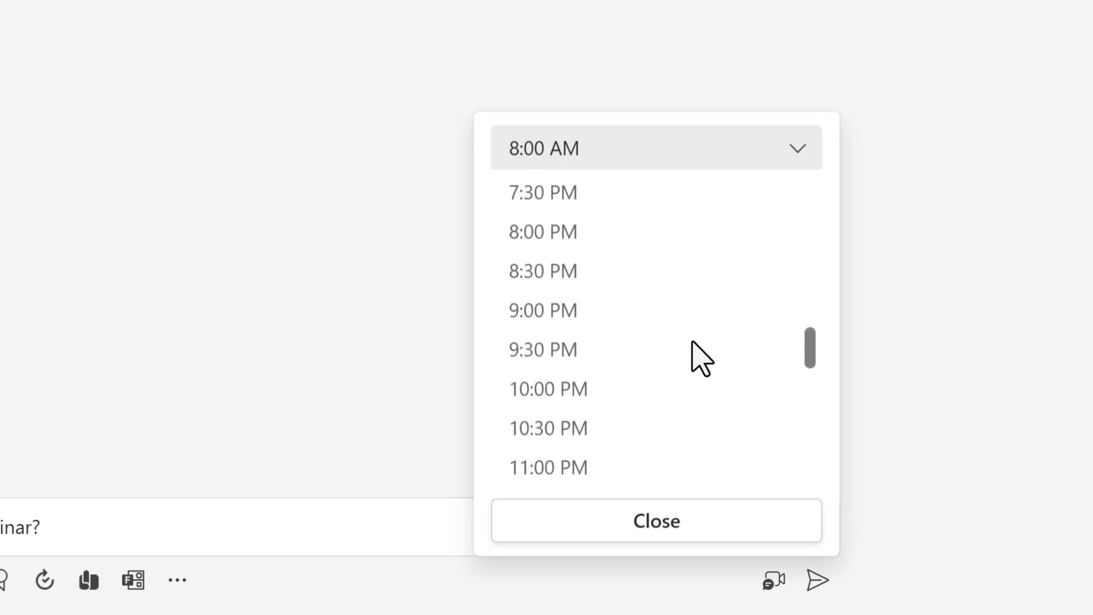
{"action": "scroll", "coordinate": [693, 342], "scroll_direction": "down", "scroll_amount": 6}
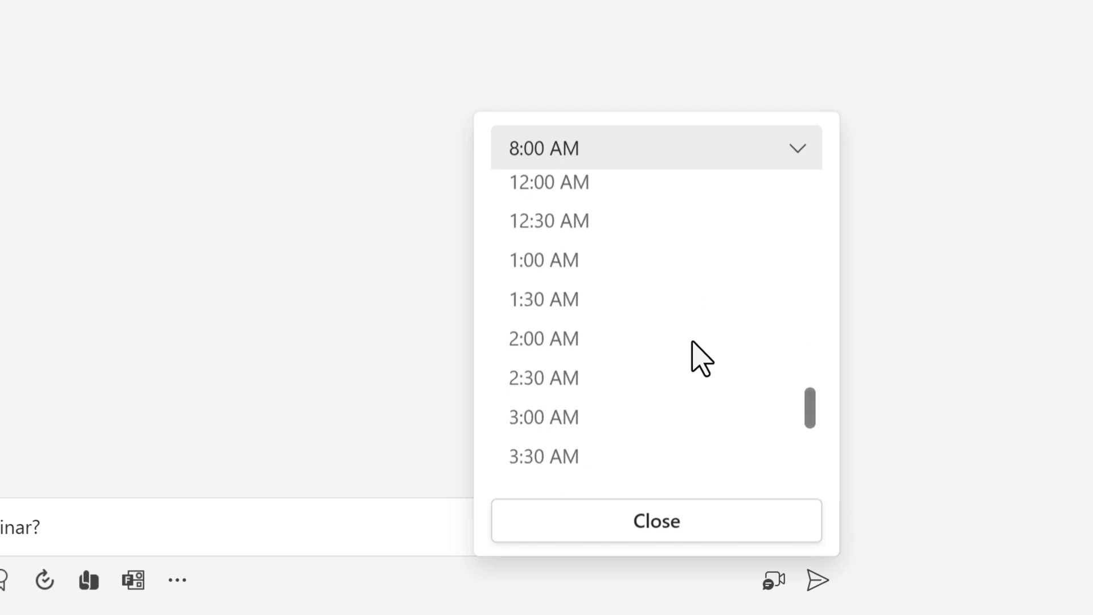
{"action": "scroll", "coordinate": [692, 341], "scroll_direction": "down", "scroll_amount": 5}
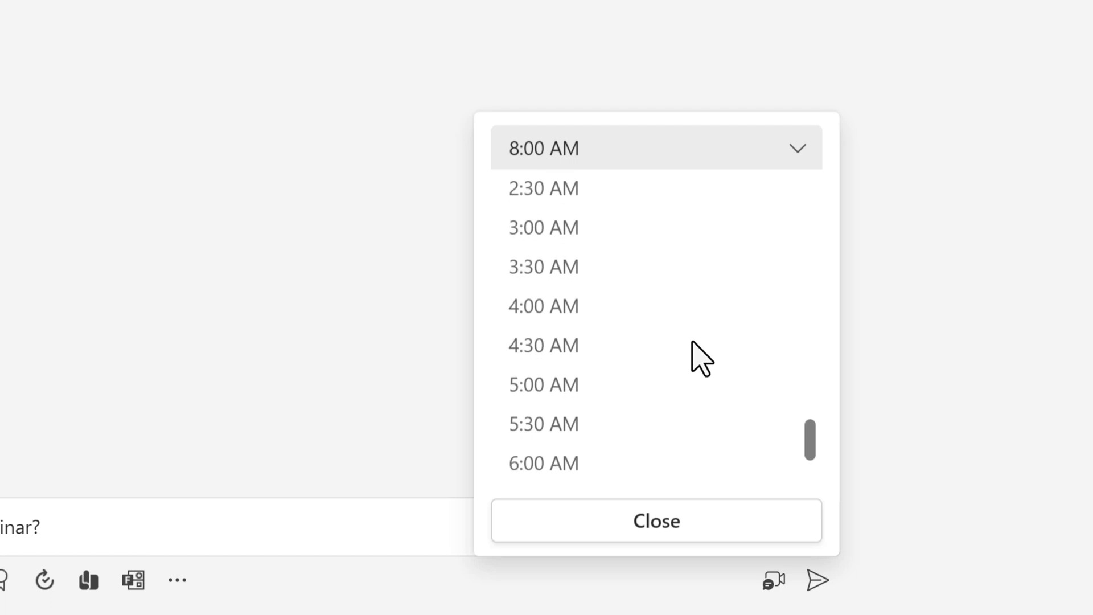
{"action": "scroll", "coordinate": [702, 358], "scroll_direction": "down", "scroll_amount": 1}
- Schedule the webinar question to send on Monday, March 6 at 7:00 AM
{"action": "left_click", "coordinate": [539, 432]}
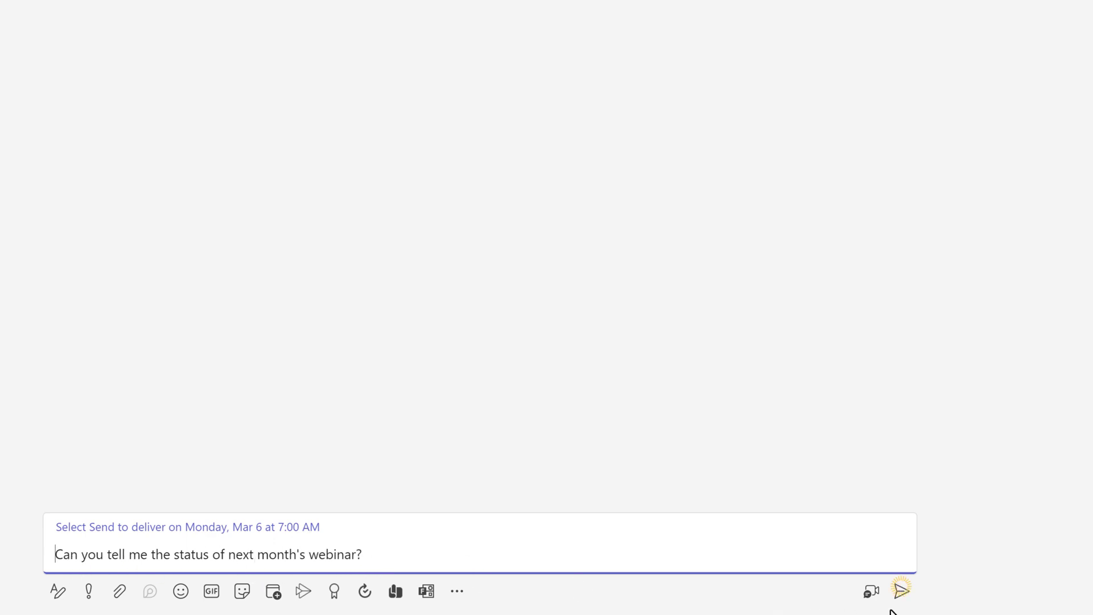
{"action": "left_click", "coordinate": [904, 595]}
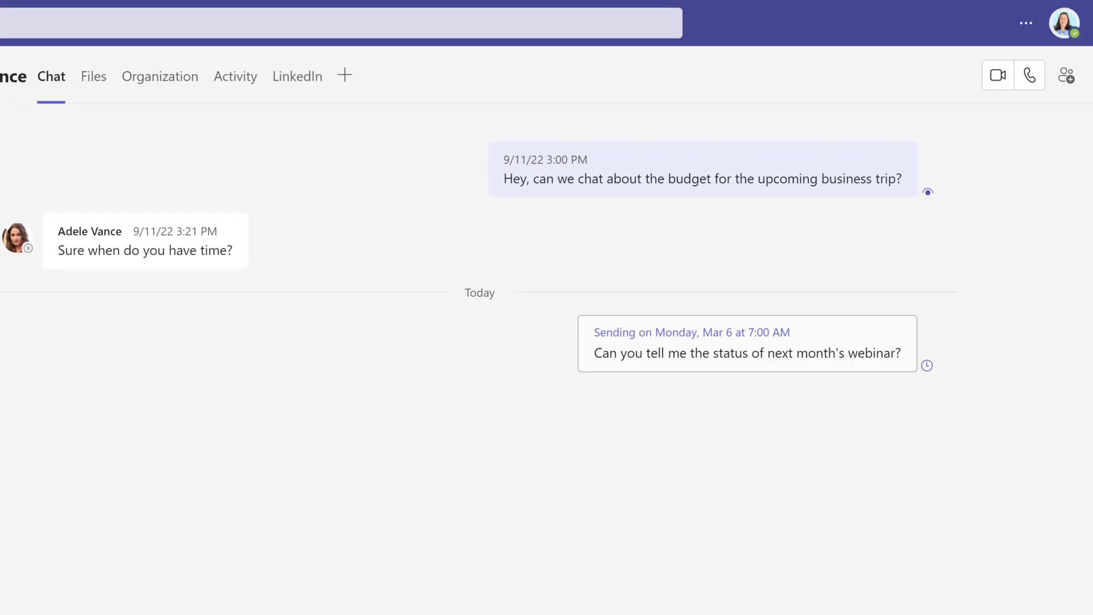
- Bring up the More options menu on the pending scheduled webinar message
{"action": "mouse_move", "coordinate": [592, 338]}
{"action": "mouse_move", "coordinate": [930, 368]}
- Edit the scheduled webinar message and change its delivery time to 7:30 AM on Monday, March 6
{"action": "mouse_move", "coordinate": [893, 336]}
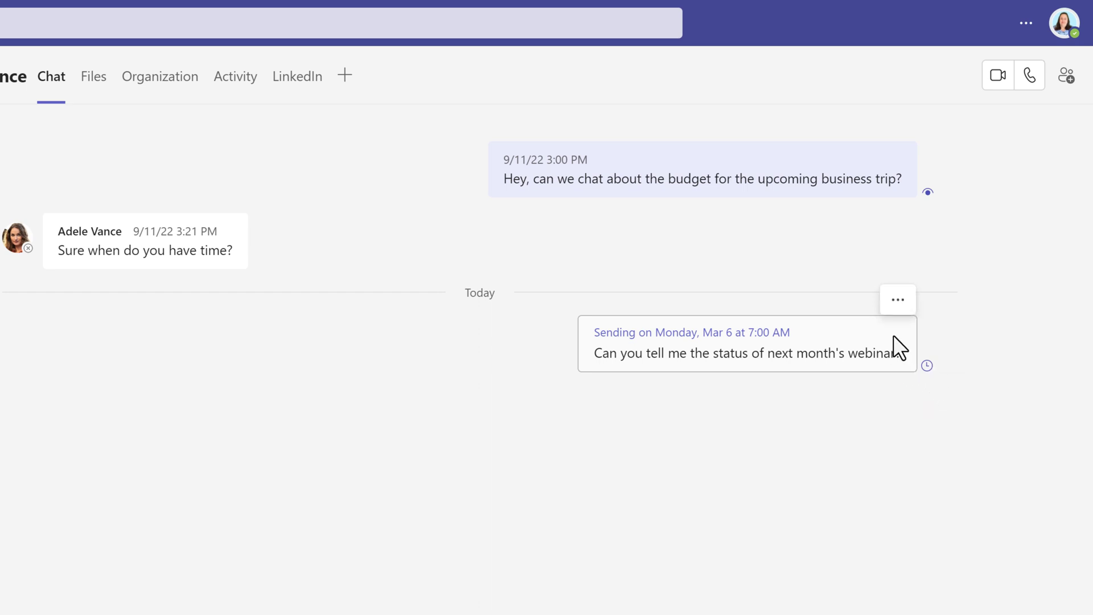
{"action": "left_click", "coordinate": [898, 301]}
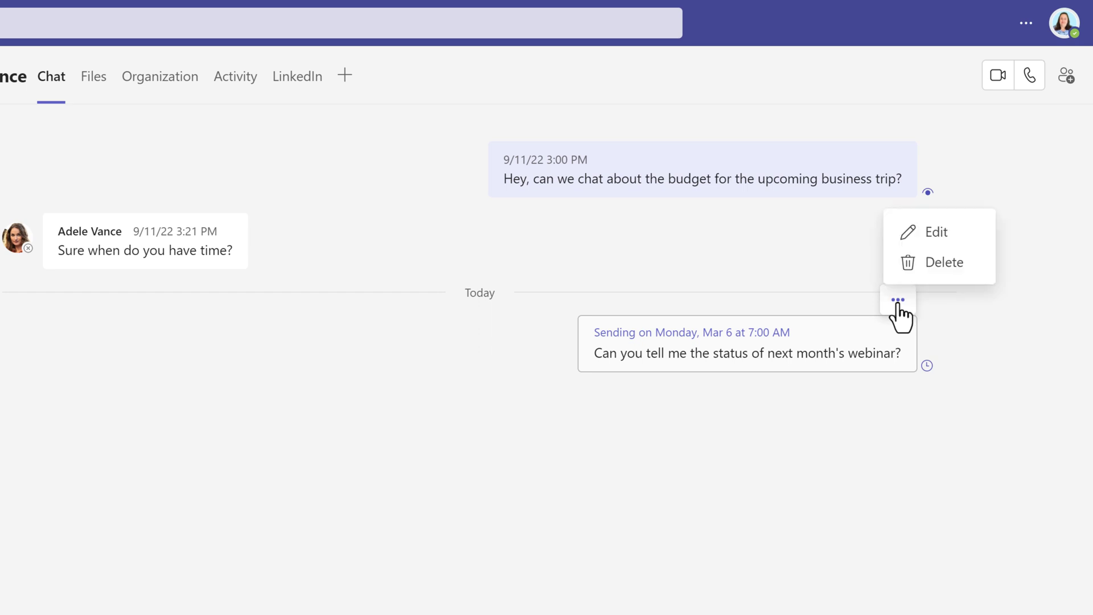
{"action": "left_click", "coordinate": [931, 245]}
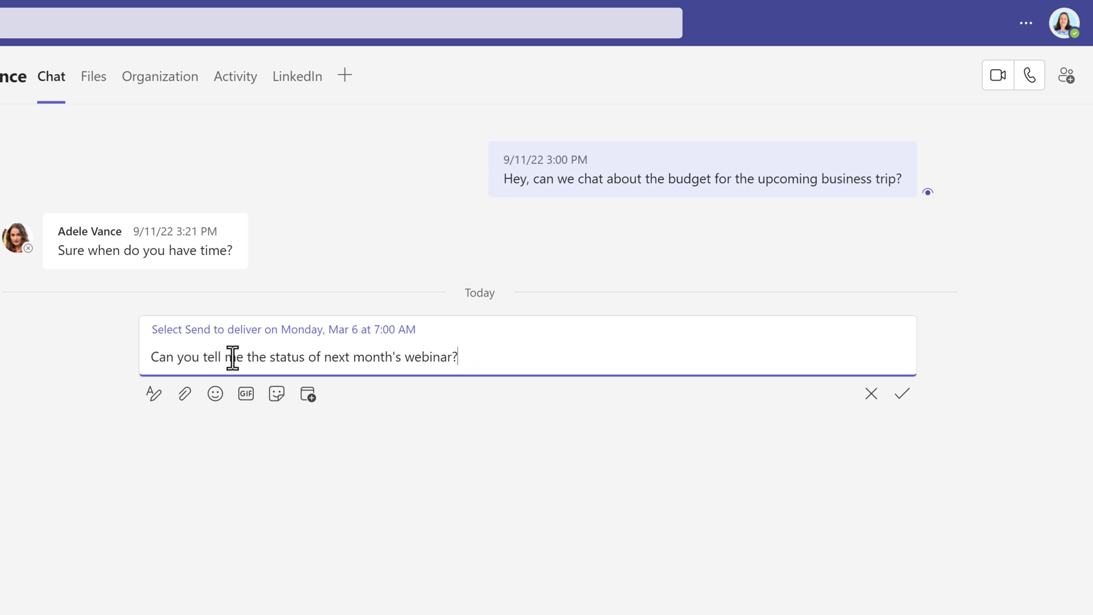
{"action": "left_click", "coordinate": [264, 332]}
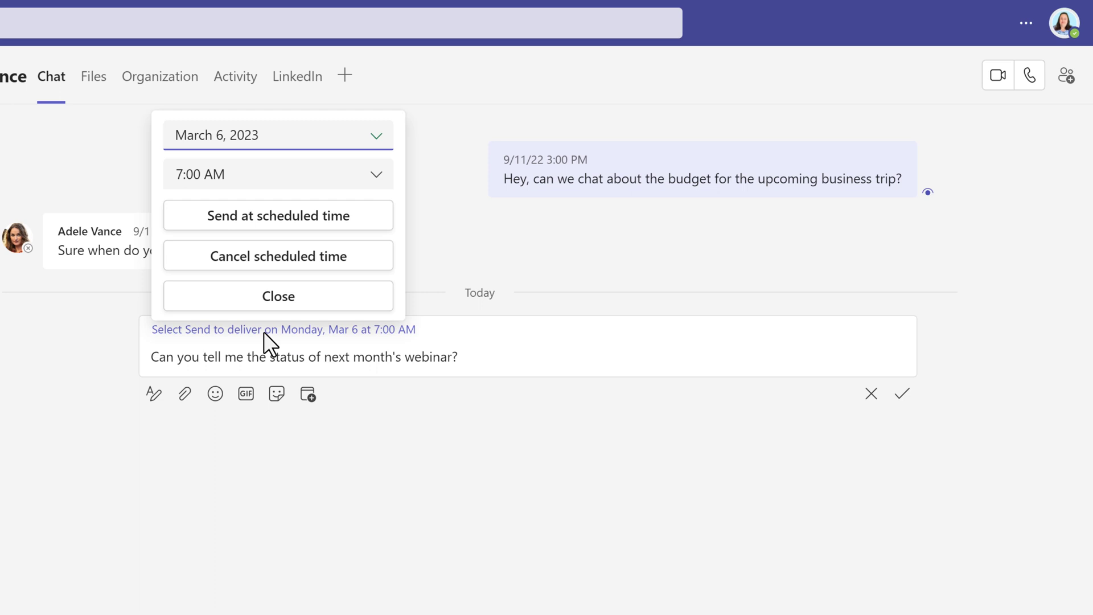
{"action": "left_click", "coordinate": [373, 181]}
{"action": "scroll", "coordinate": [332, 228], "scroll_direction": "down", "scroll_amount": 1}
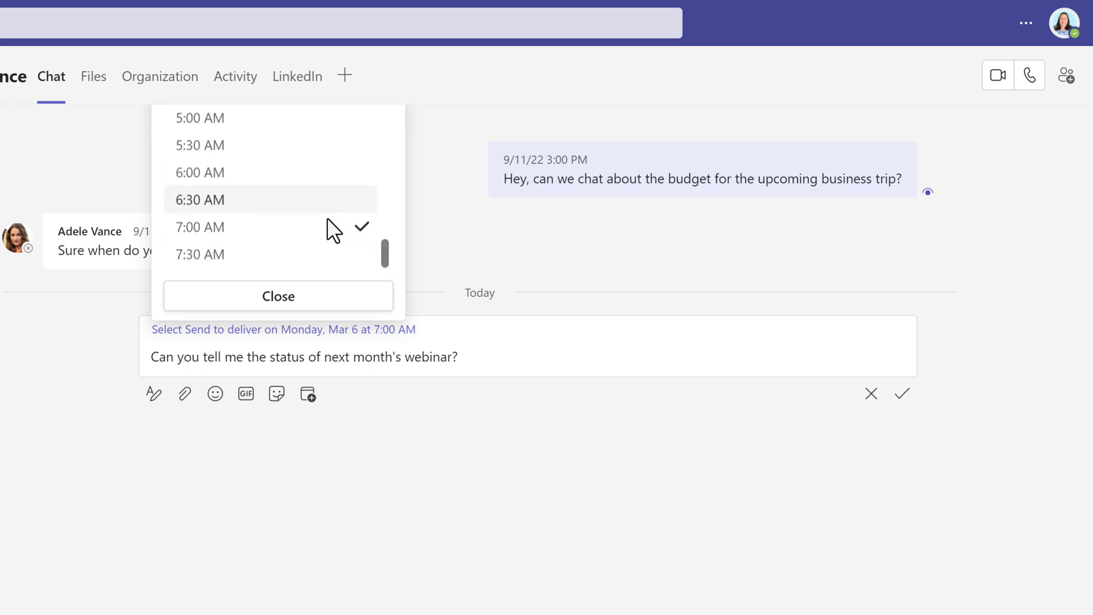
{"action": "left_click", "coordinate": [202, 253]}
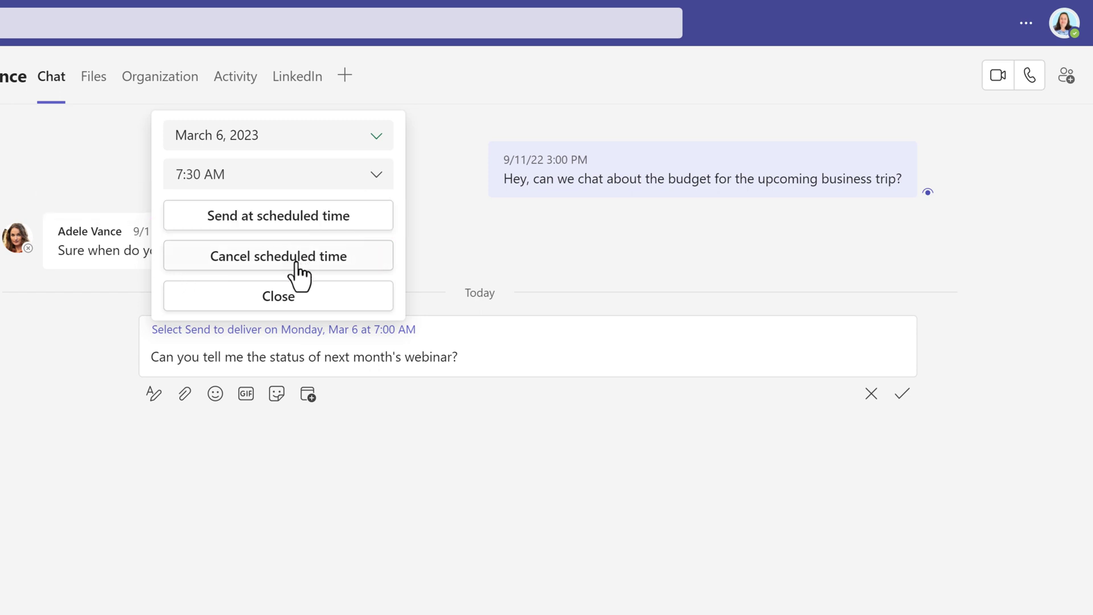
{"action": "left_click", "coordinate": [307, 224]}
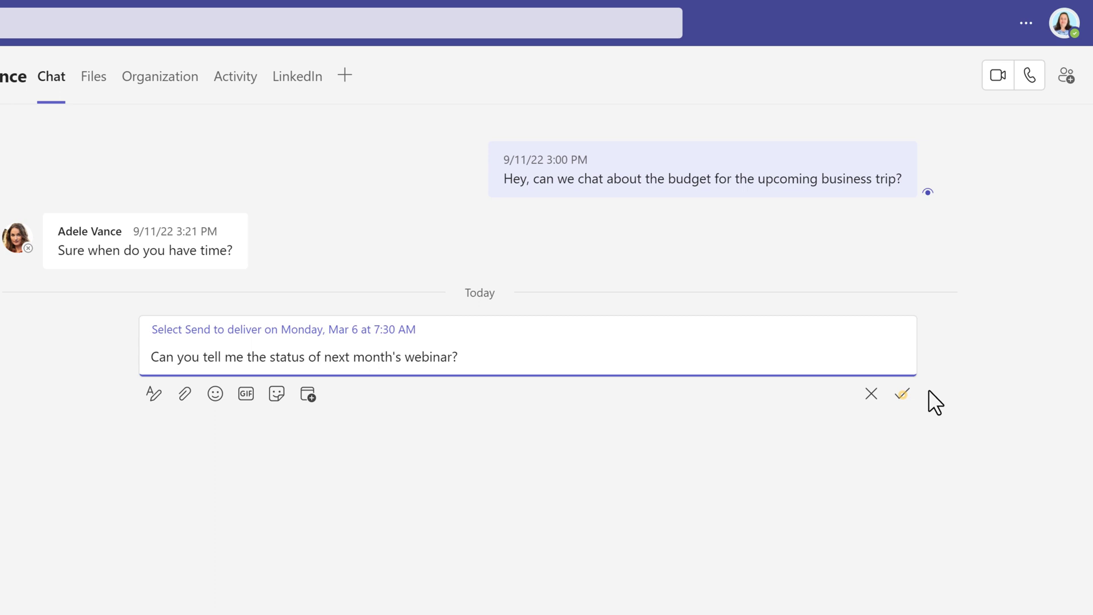
- Save the 7:30 AM reschedule, then send a new colleague 'Hi welcome to the team!' in a new chat
{"action": "left_click", "coordinate": [904, 397]}
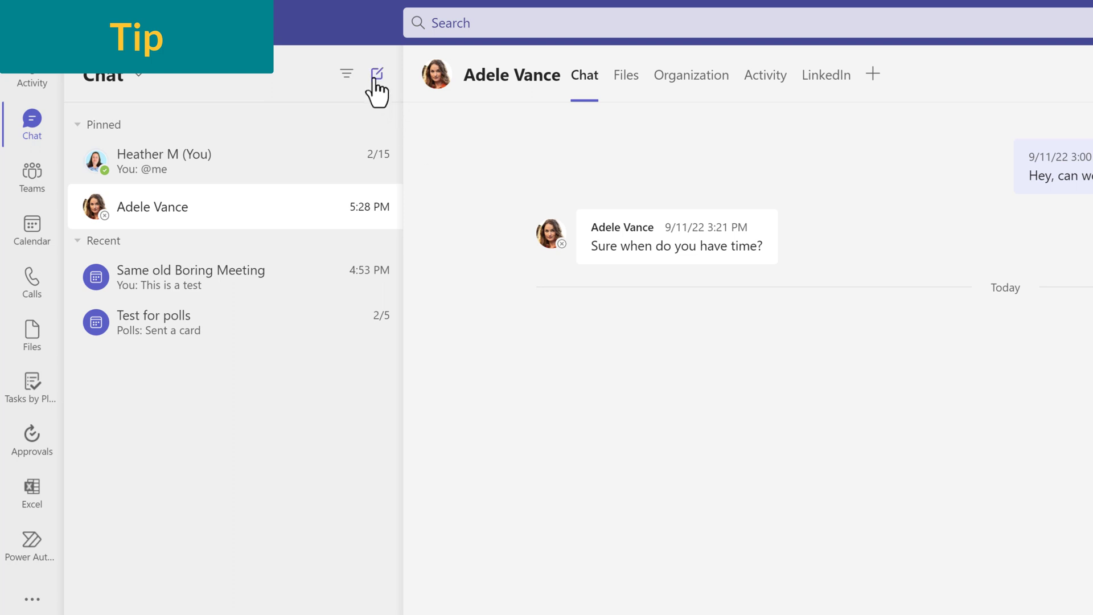
{"action": "left_click", "coordinate": [375, 75]}
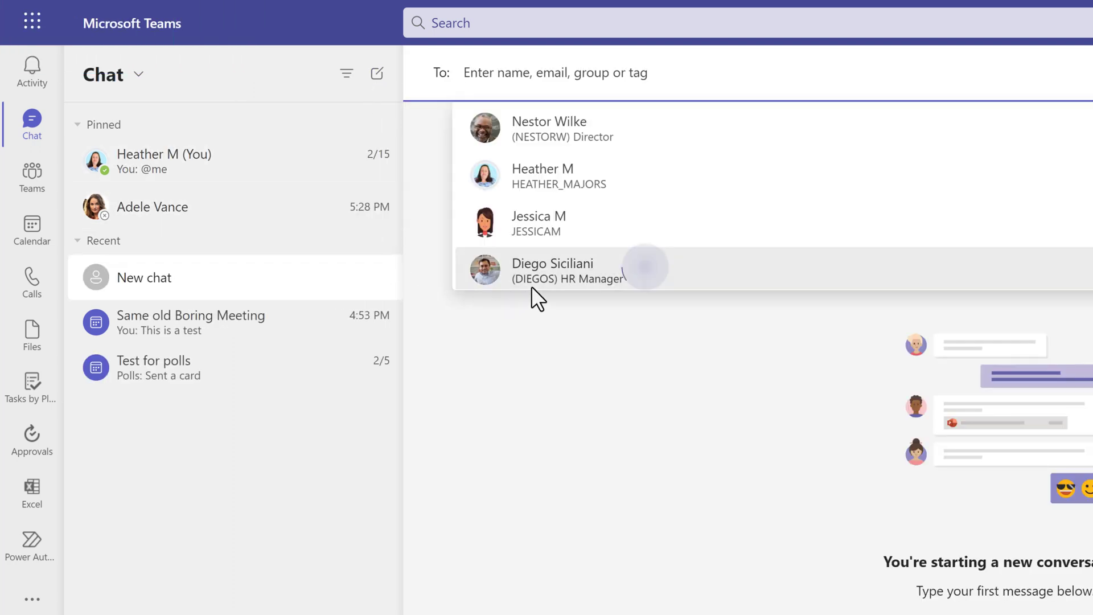
{"action": "left_click", "coordinate": [563, 279]}
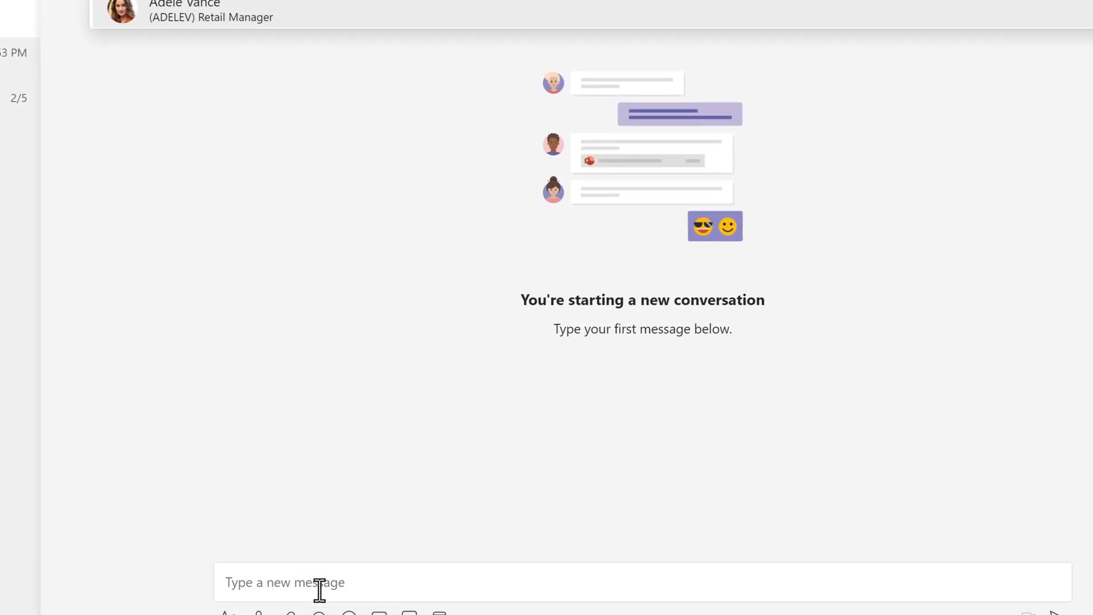
{"action": "left_click", "coordinate": [285, 564]}
{"action": "type", "text": "Hi welcome to the team!"}
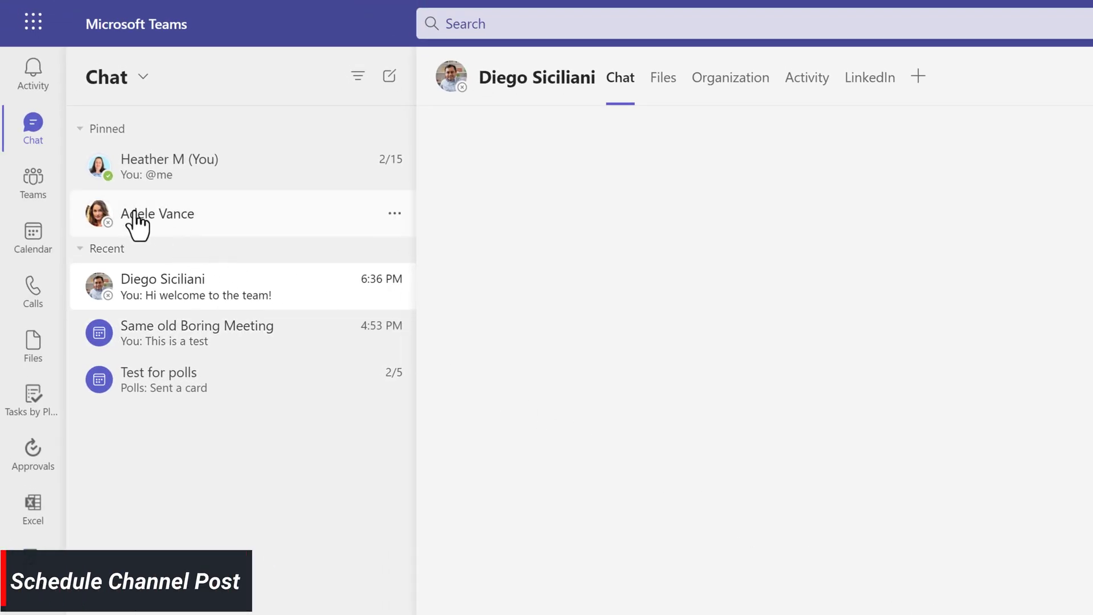
- Go to the M365 Webinars team's Instructors Corner Posts, dismissing the stray compose box and app list
{"action": "left_click", "coordinate": [41, 182]}
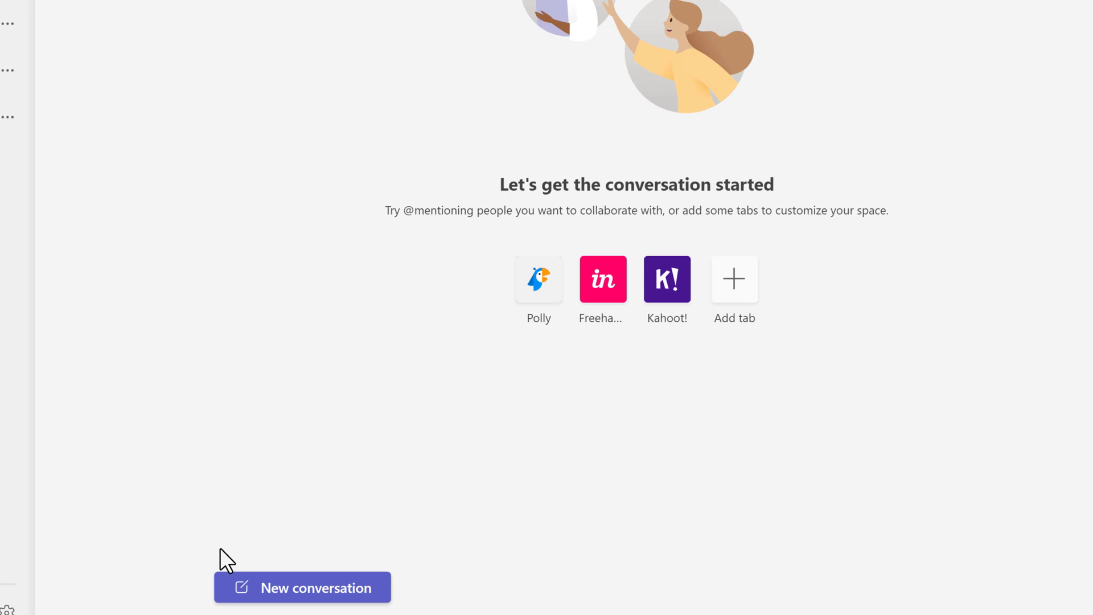
{"action": "left_click", "coordinate": [339, 599]}
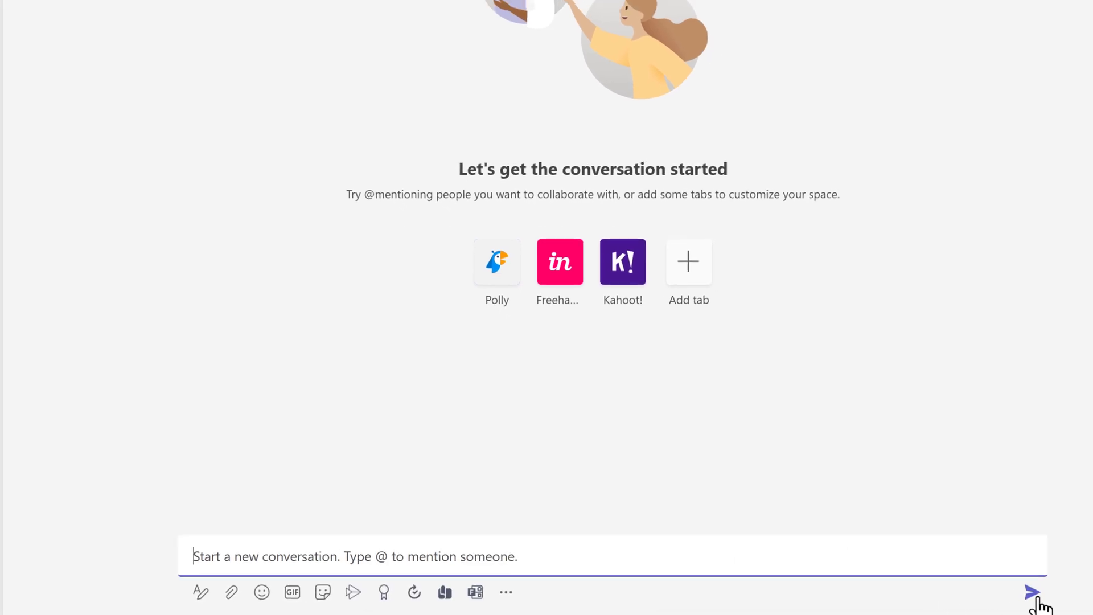
{"action": "right_click", "coordinate": [1060, 595]}
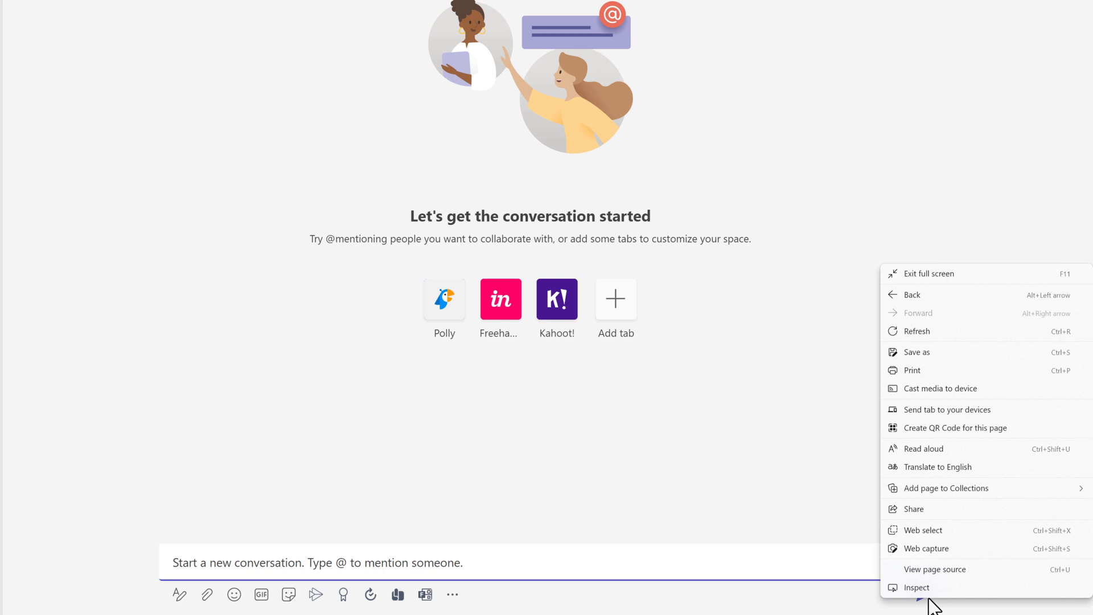
{"action": "left_click", "coordinate": [453, 597]}
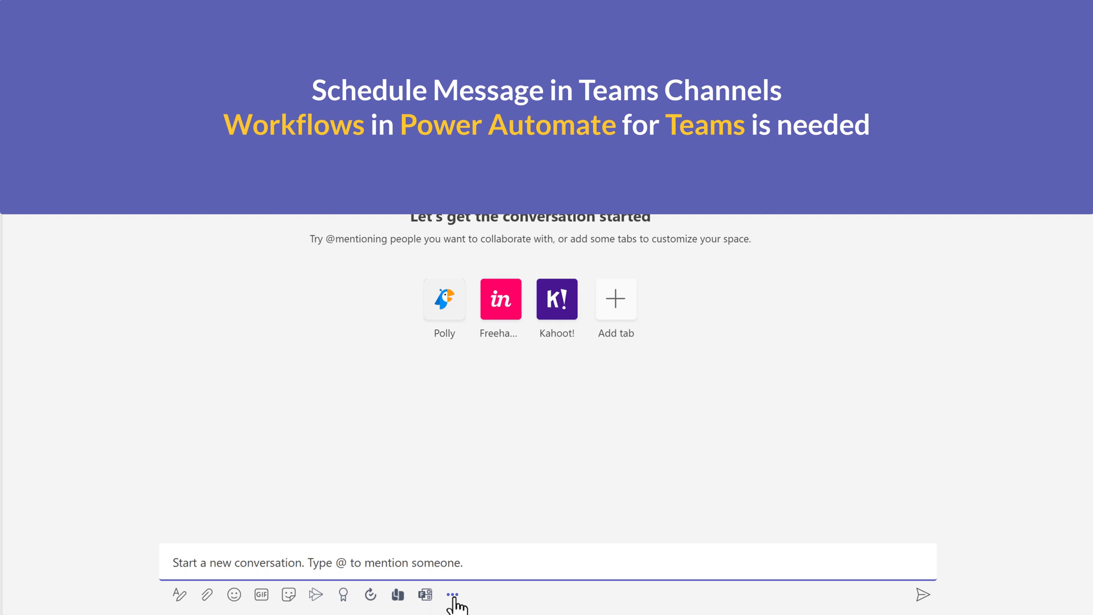
{"action": "left_click", "coordinate": [453, 595]}
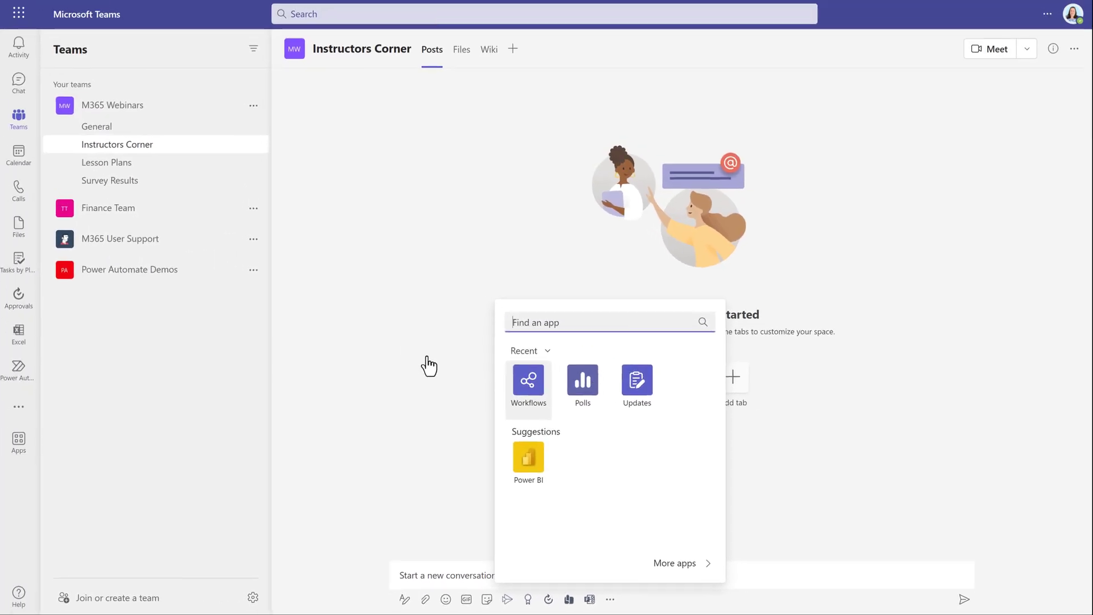
{"action": "left_click", "coordinate": [183, 268]}
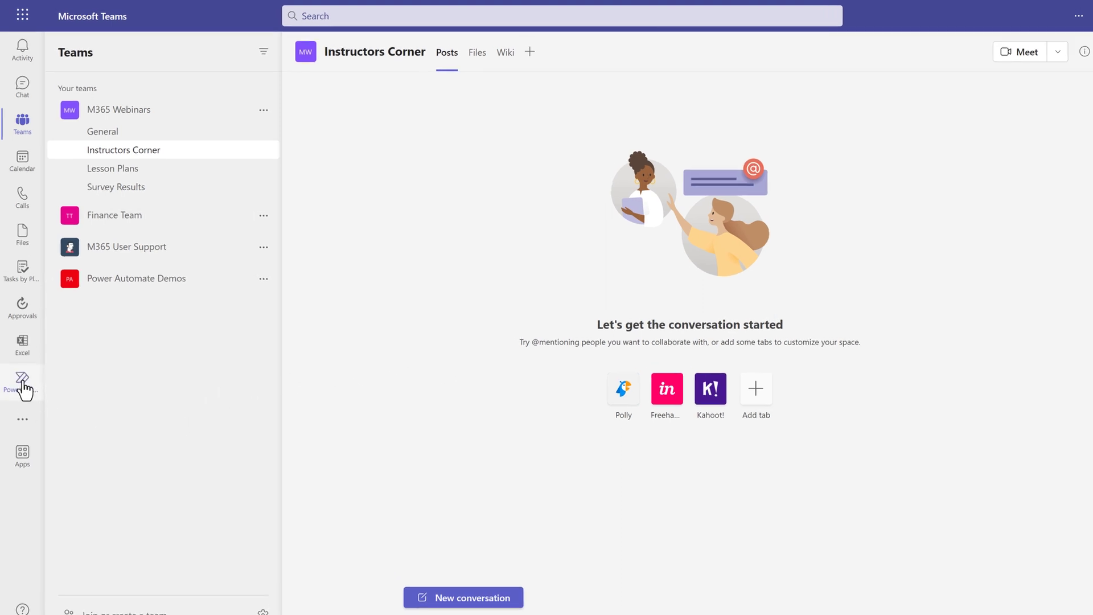
{"action": "left_click", "coordinate": [24, 376]}
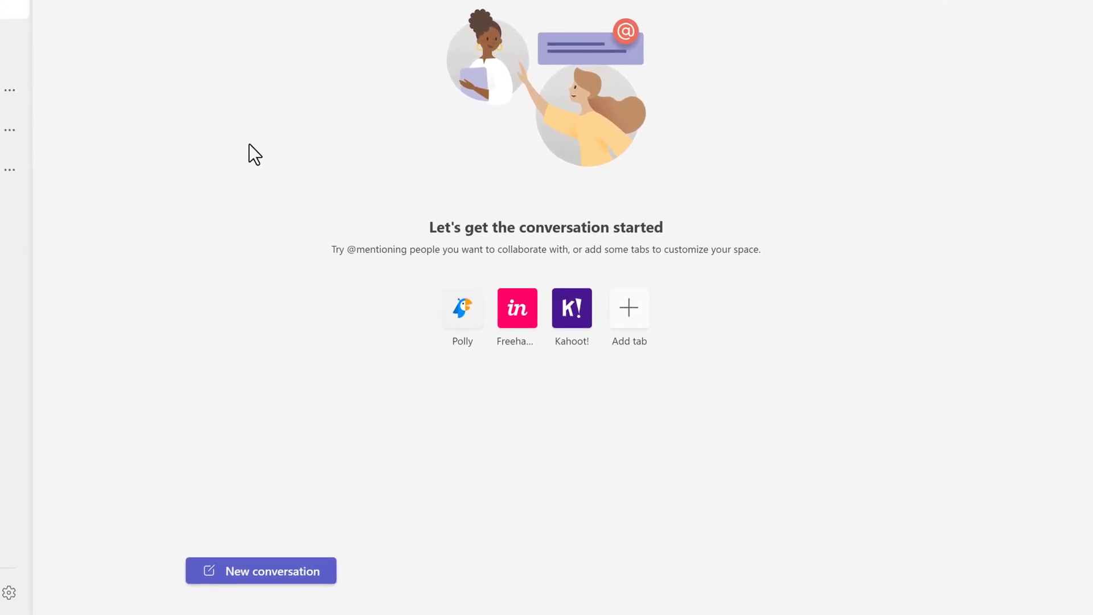
- Start a new Instructors Corner post and show the messaging apps list with Workflows
{"action": "left_click", "coordinate": [288, 578]}
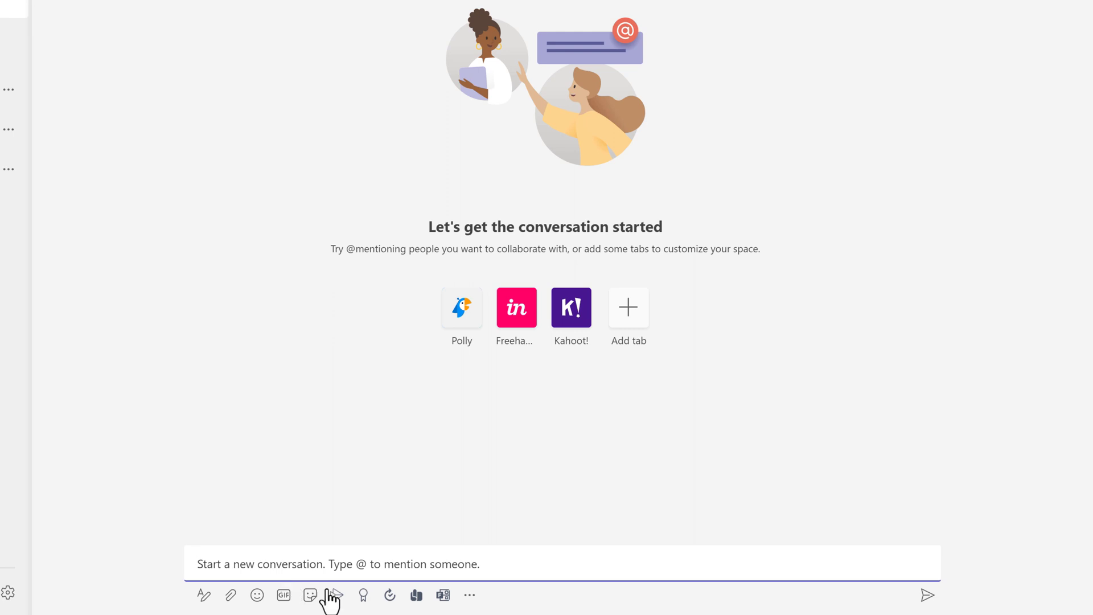
{"action": "left_click", "coordinate": [469, 595]}
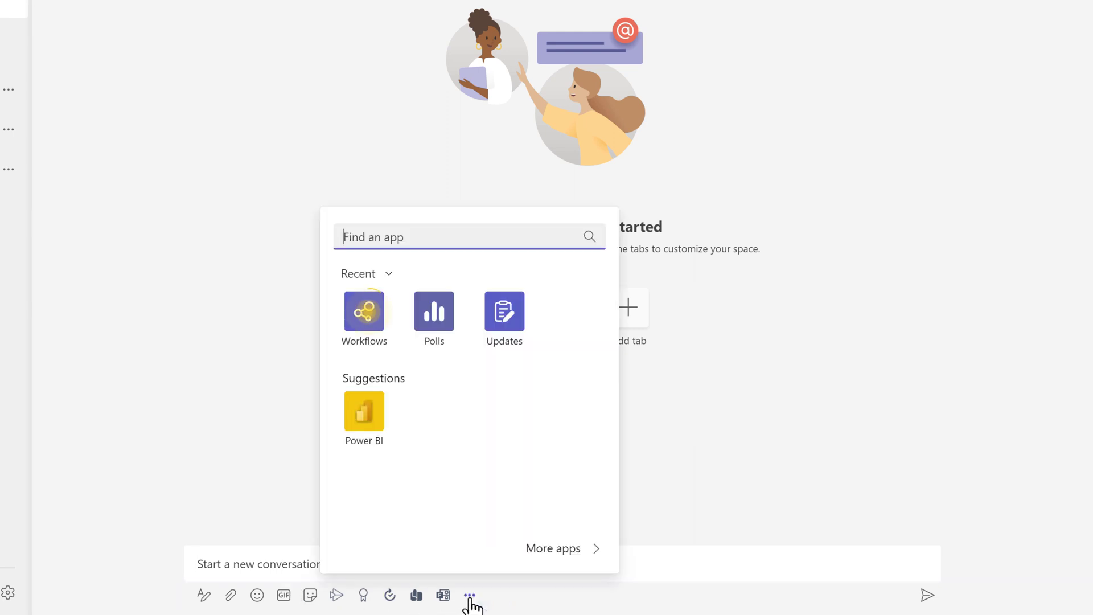
- Start the Workflows 'Schedule a message' form with date Mar 6, 2023 and time 7:30 AM
{"action": "left_click", "coordinate": [364, 332]}
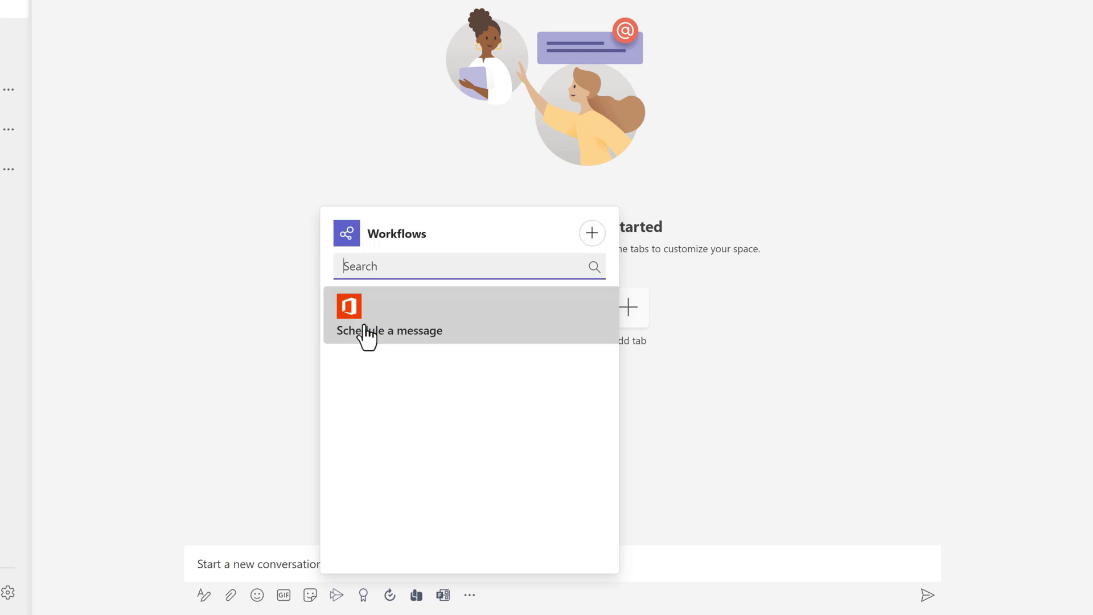
{"action": "left_click", "coordinate": [382, 312]}
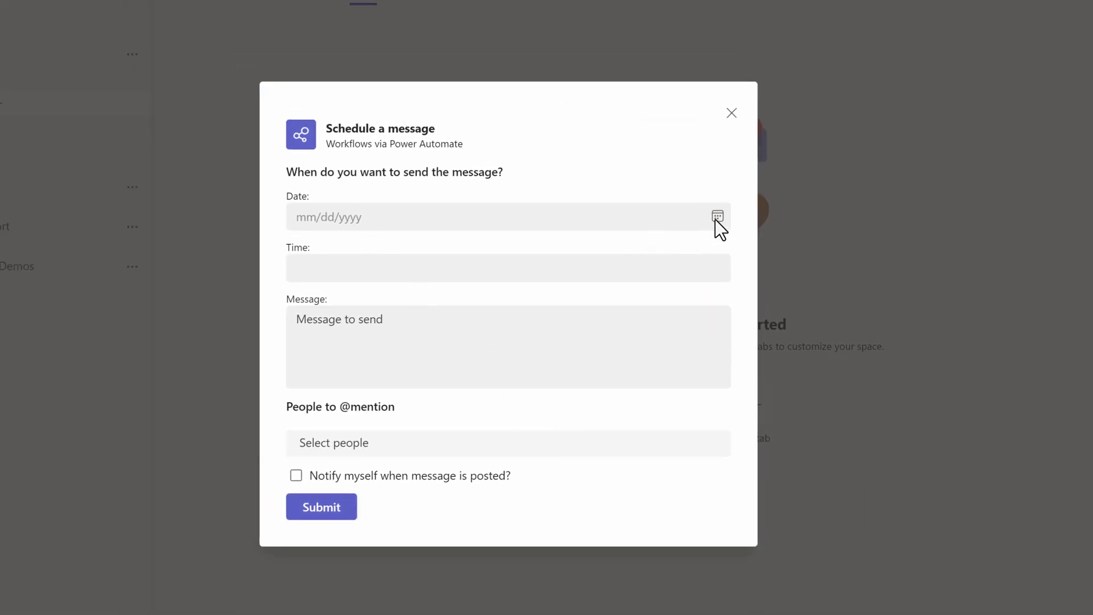
{"action": "left_click", "coordinate": [517, 217]}
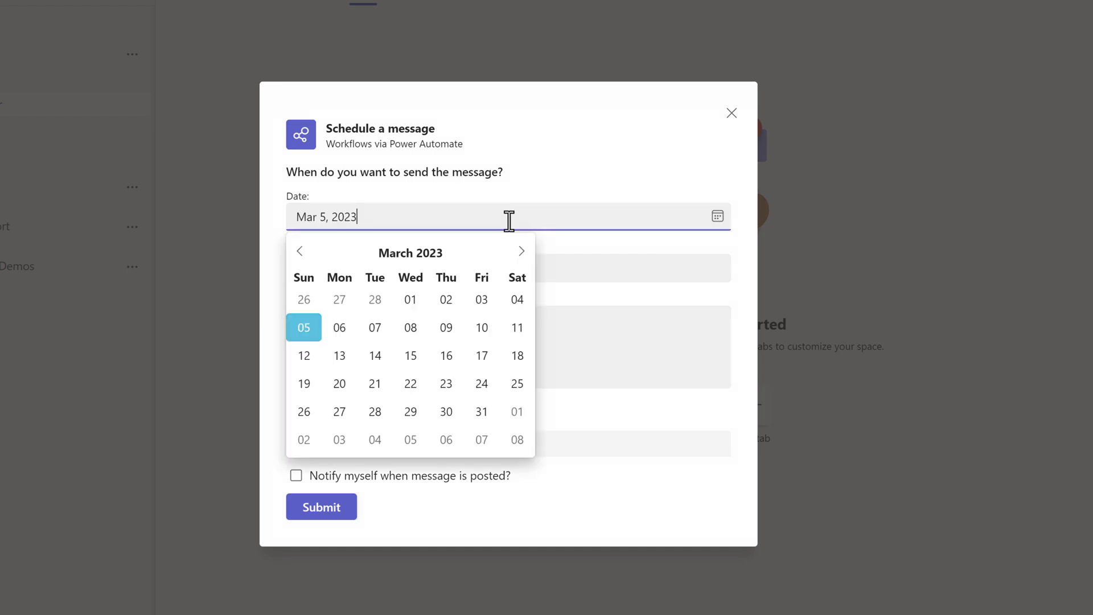
{"action": "left_click", "coordinate": [342, 333]}
{"action": "left_click", "coordinate": [352, 279]}
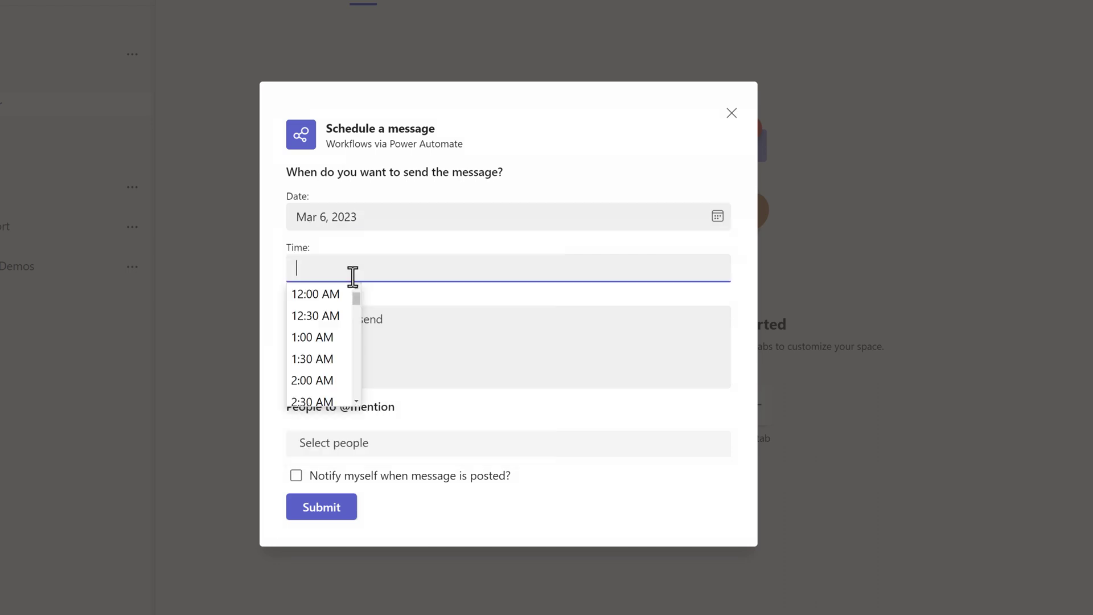
{"action": "scroll", "coordinate": [353, 374], "scroll_direction": "down", "scroll_amount": 4}
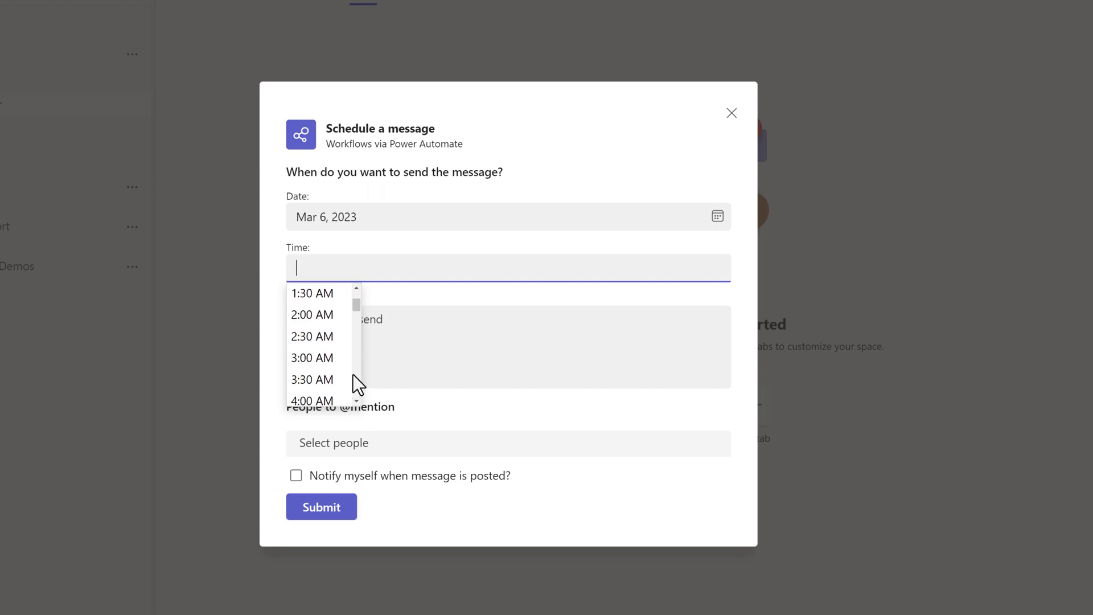
{"action": "scroll", "coordinate": [353, 374], "scroll_direction": "down", "scroll_amount": 2}
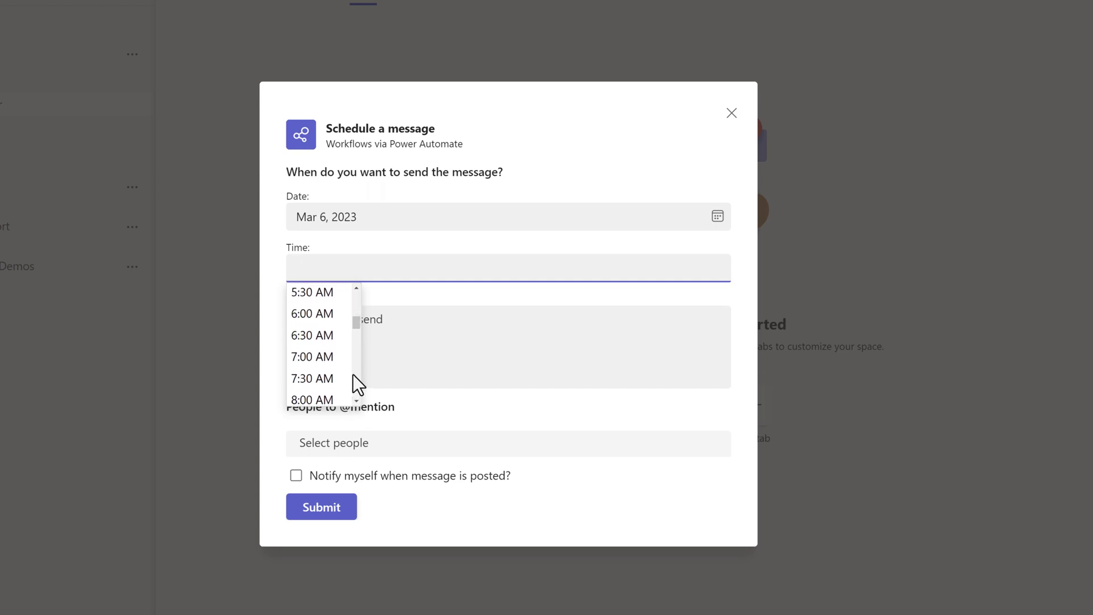
{"action": "left_click", "coordinate": [349, 380]}
{"action": "left_click", "coordinate": [399, 355]}
{"action": "type", "text": "Hi ev"}
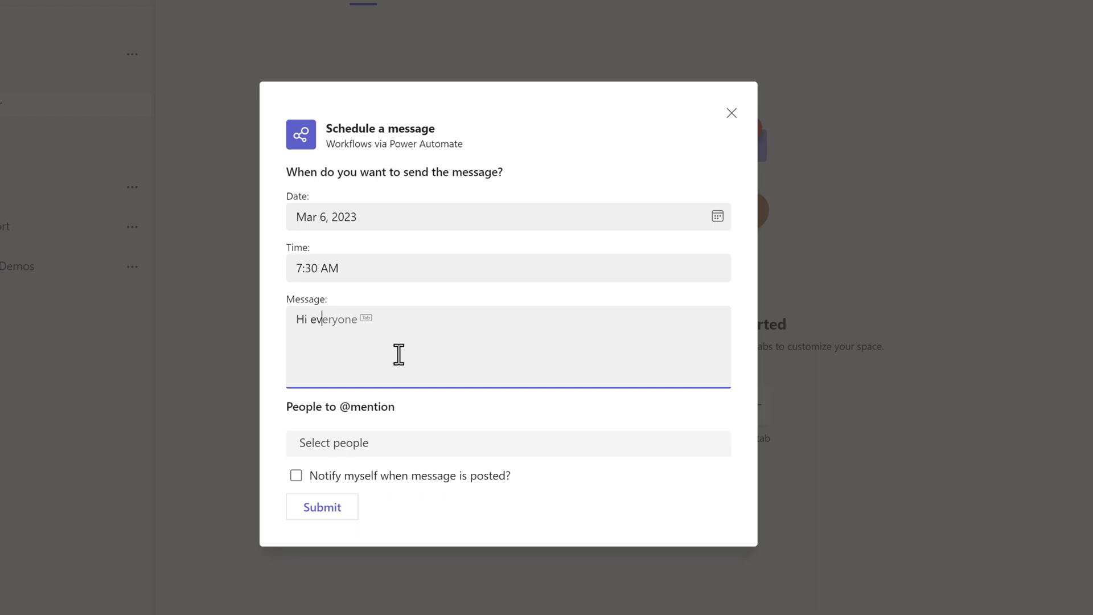
{"action": "type", "text": "eryone, we need to start plann"}
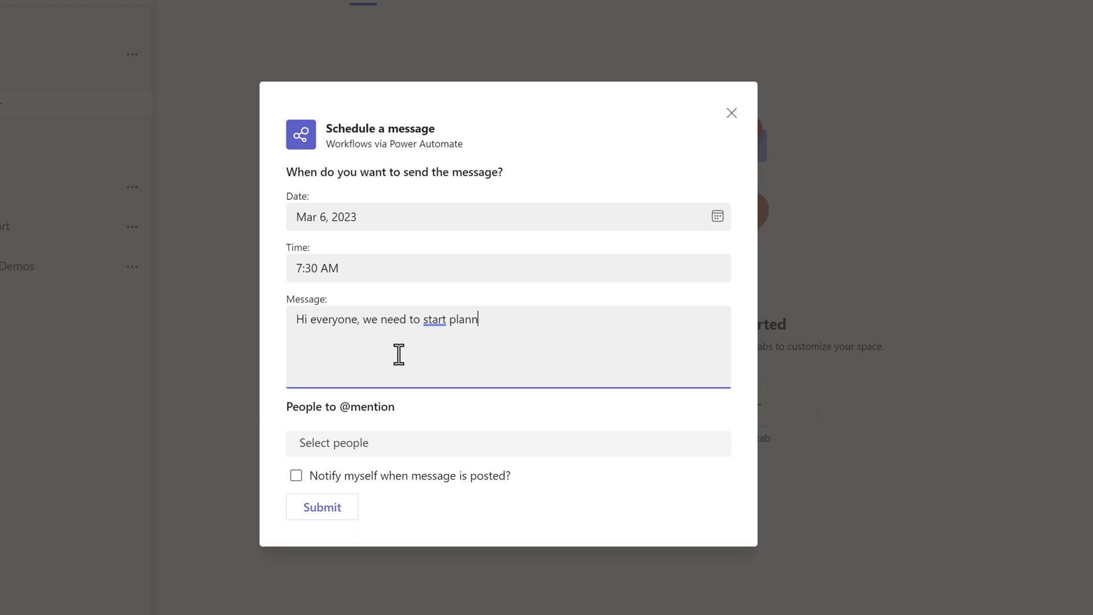
{"action": "type", "text": "ing the next webinar!!"}
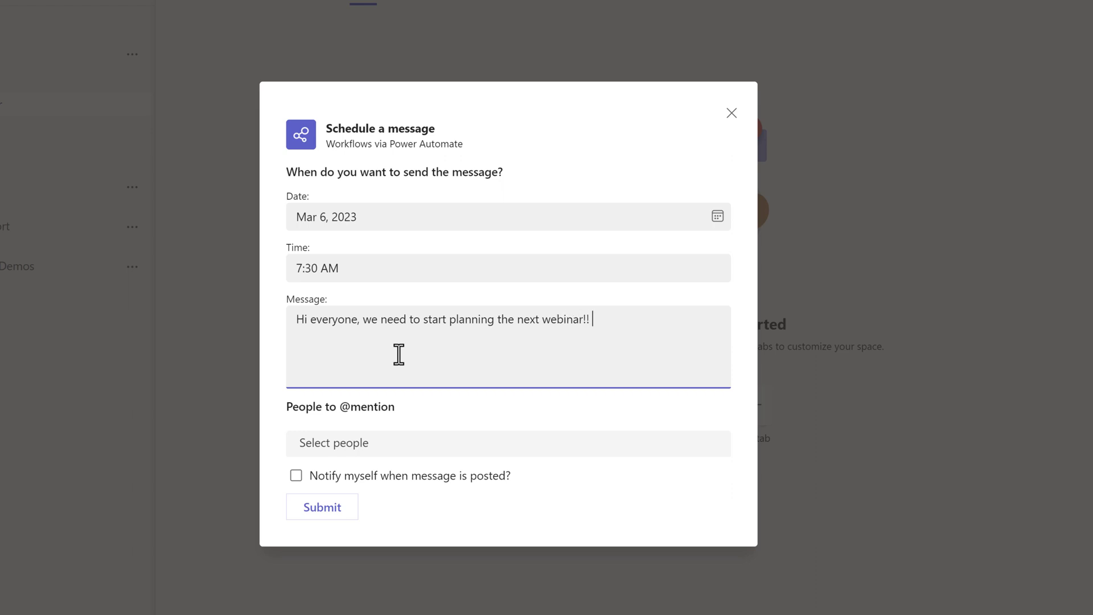
{"action": "type", "text": " Lets brainstorm ideas."}
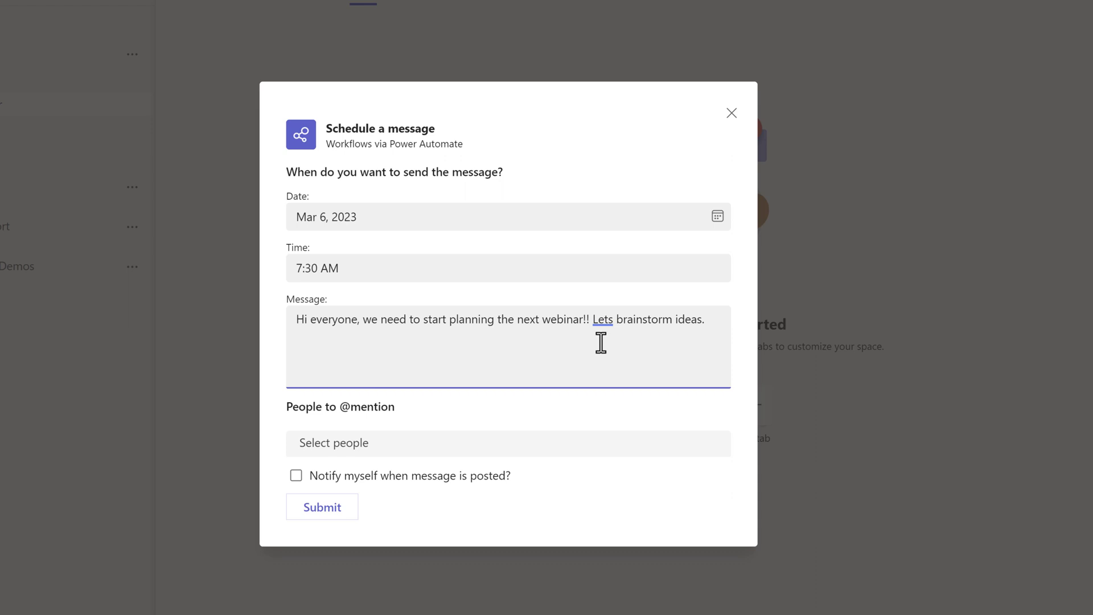
{"action": "left_click", "coordinate": [344, 448]}
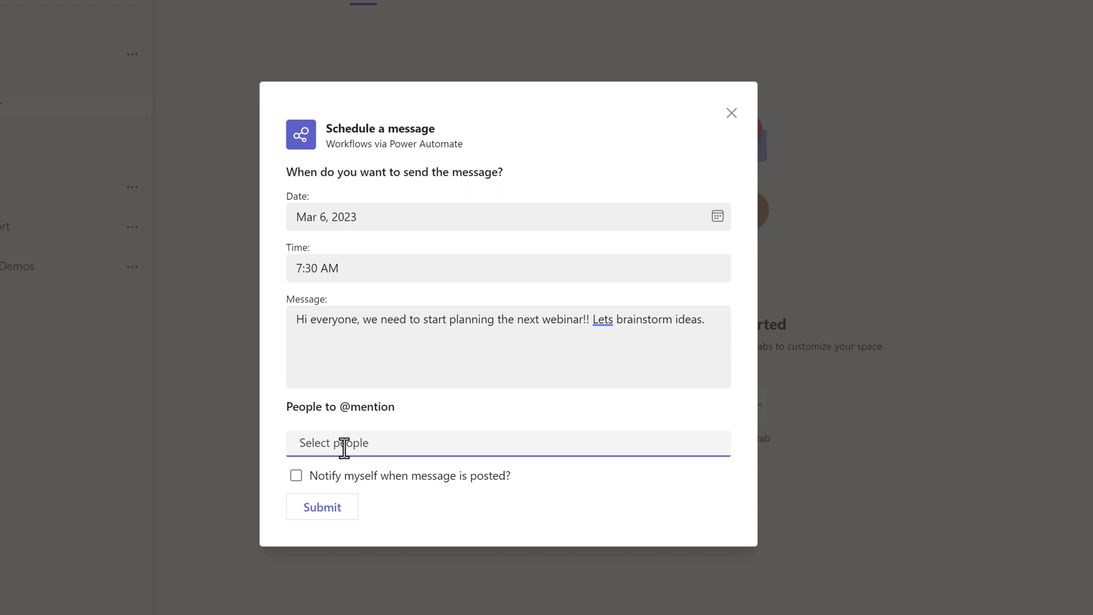
{"action": "type", "text": "@"}
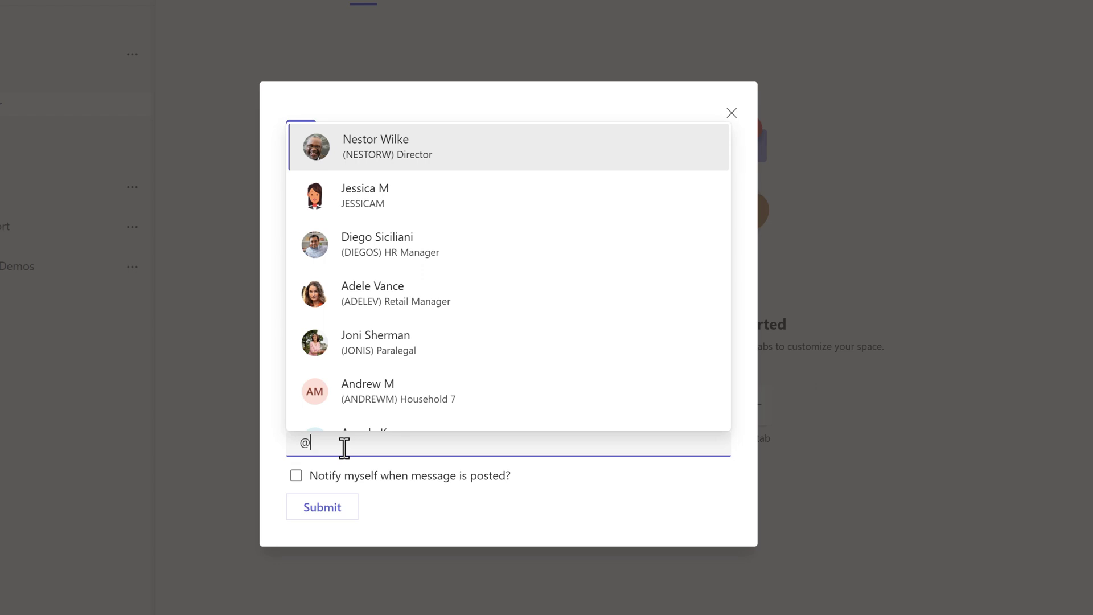
{"action": "left_click", "coordinate": [379, 295]}
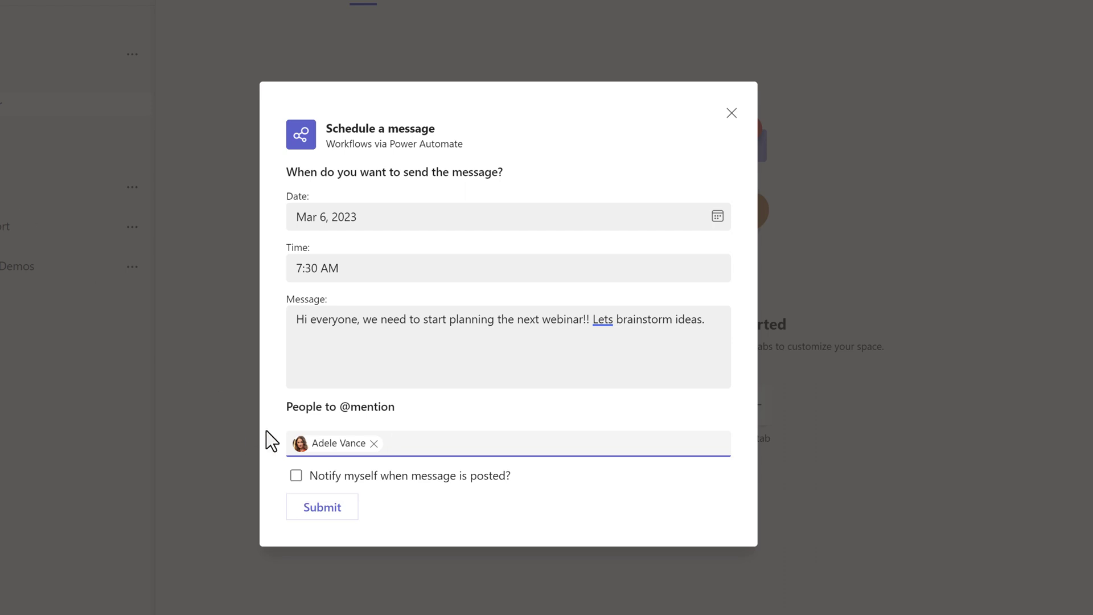
{"action": "left_click", "coordinate": [296, 477]}
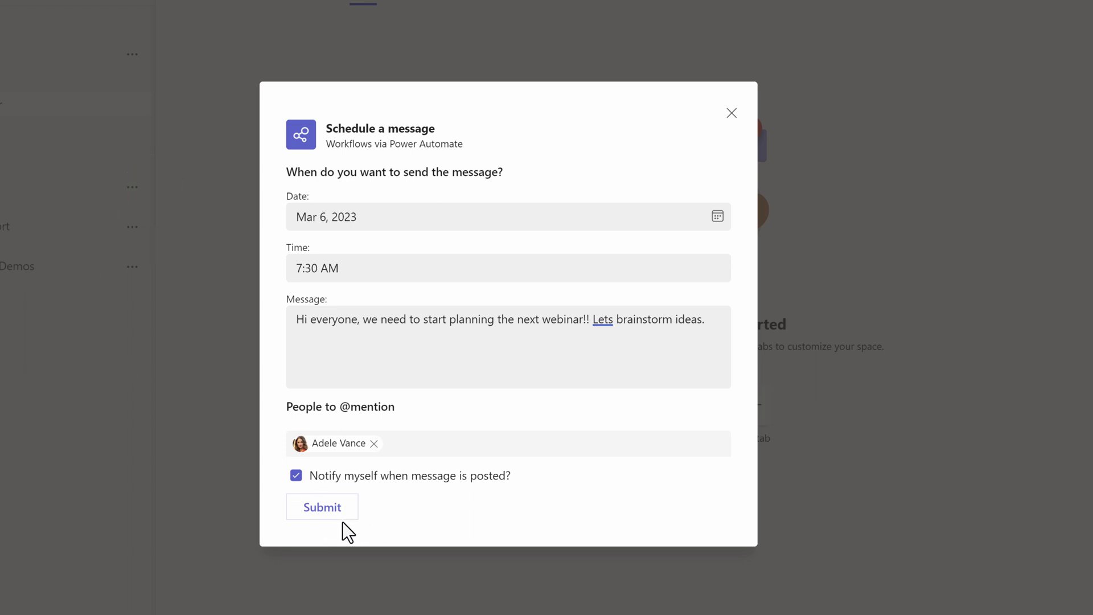
{"action": "left_click", "coordinate": [324, 506]}
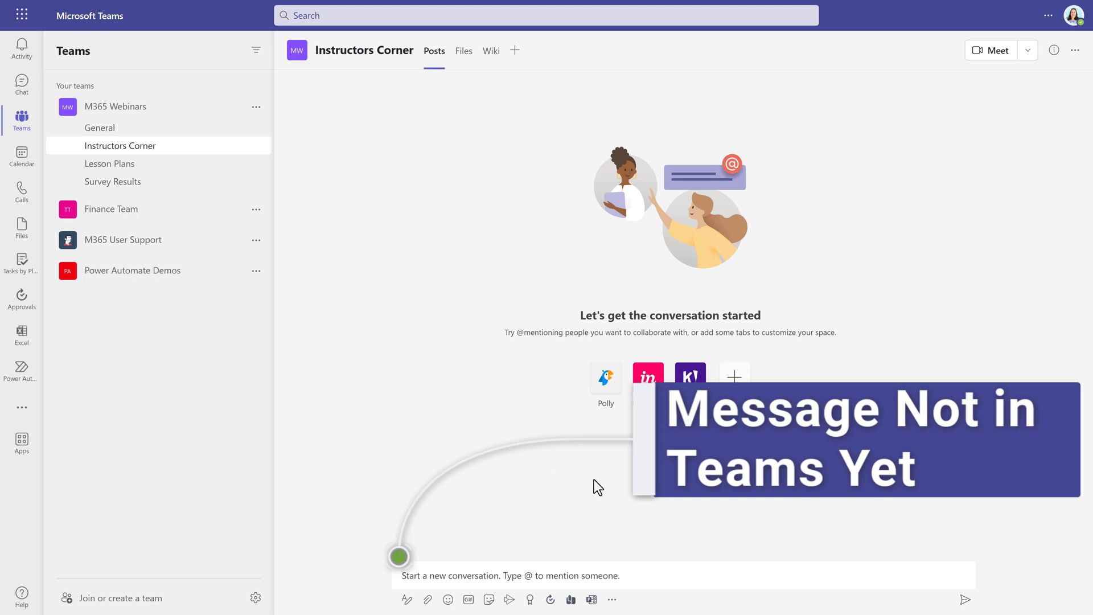
- Post 'Hi All, how are you today' in the Instructors Corner channel
{"action": "left_click", "coordinate": [508, 576]}
{"action": "type", "text": "Hi All, h"}
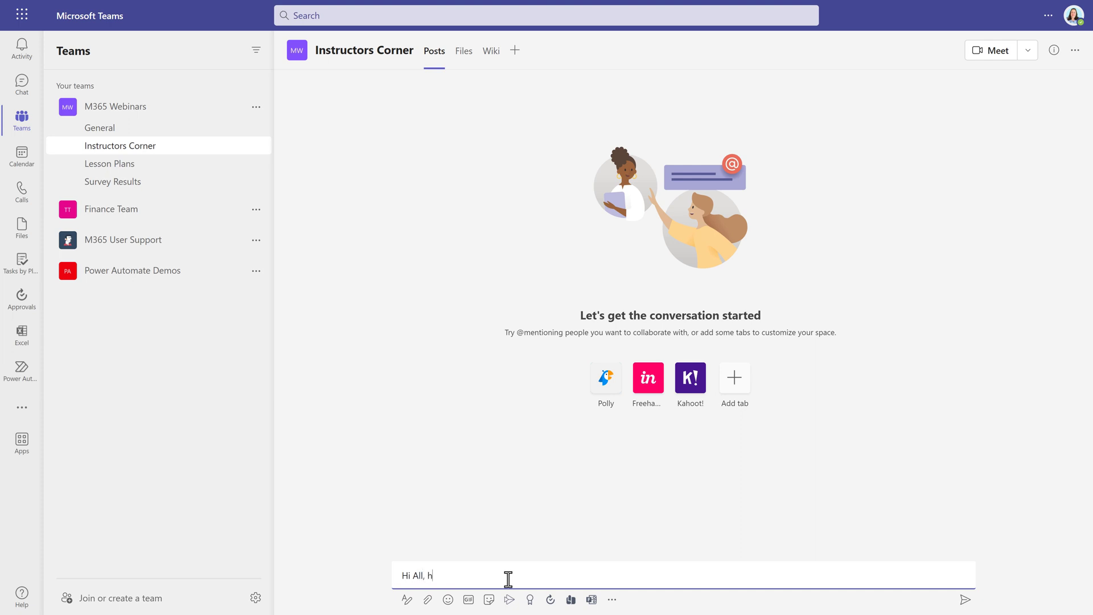
{"action": "type", "text": "ow are you today"}
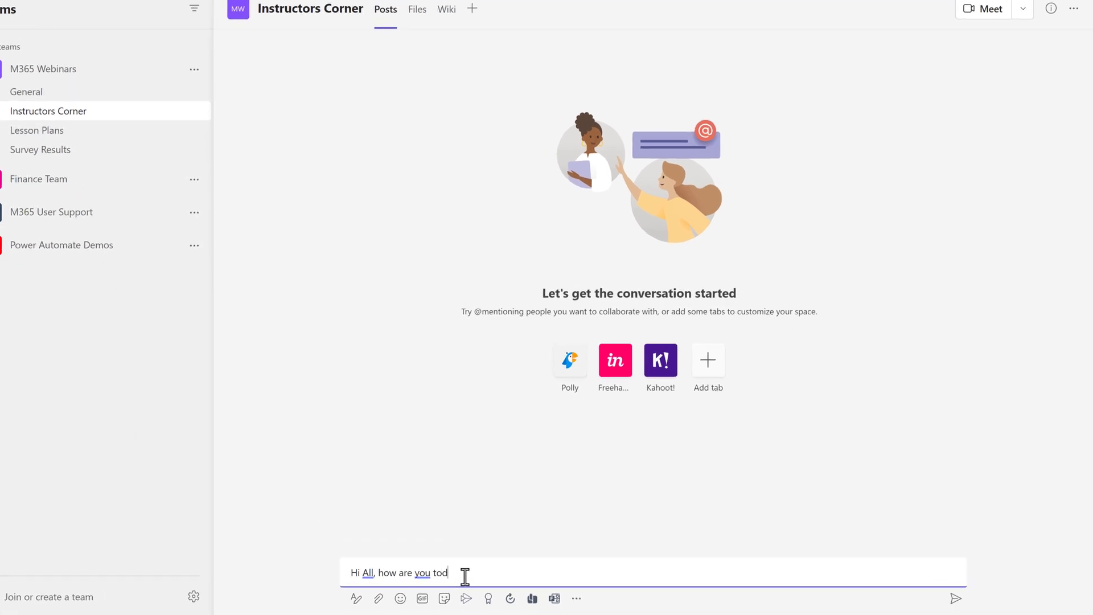
{"action": "key", "text": "Return"}
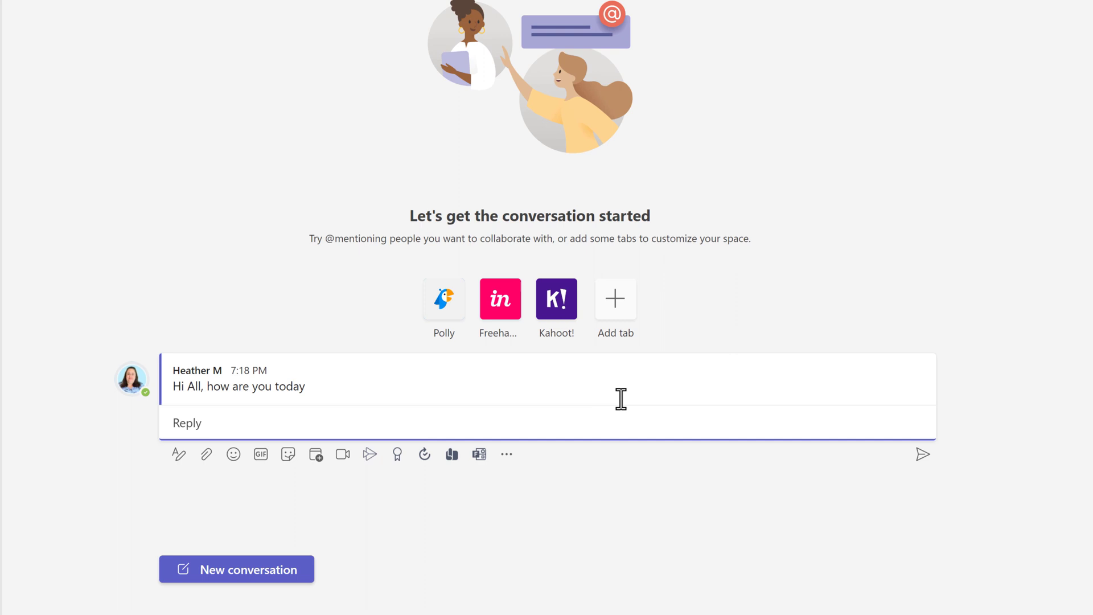
- Bring up the Schedule a reply form for that new post via More actions
{"action": "mouse_move", "coordinate": [898, 383]}
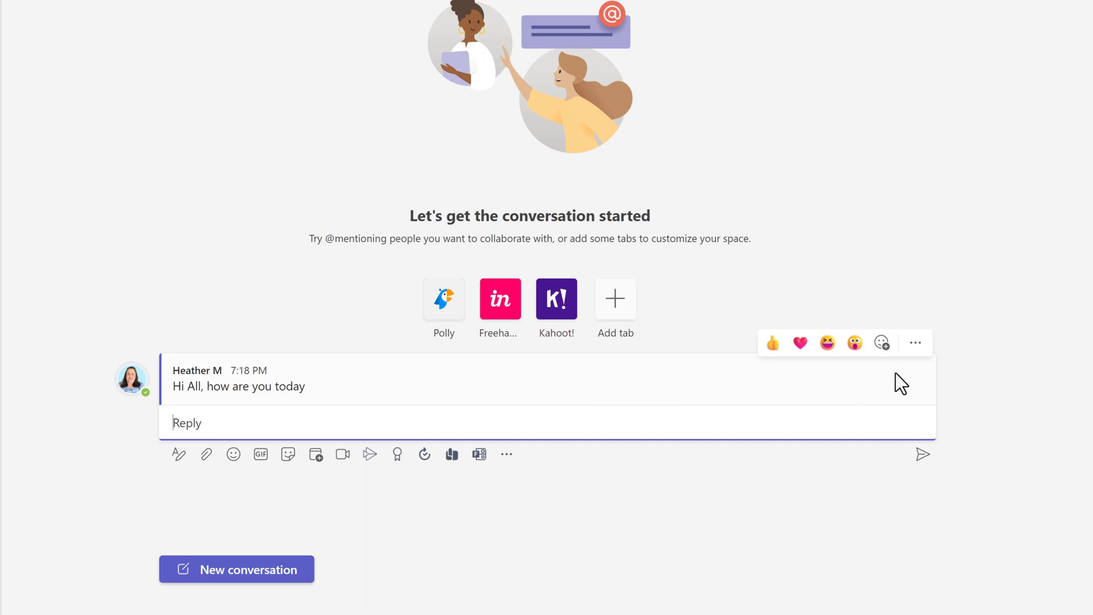
{"action": "left_click", "coordinate": [915, 344]}
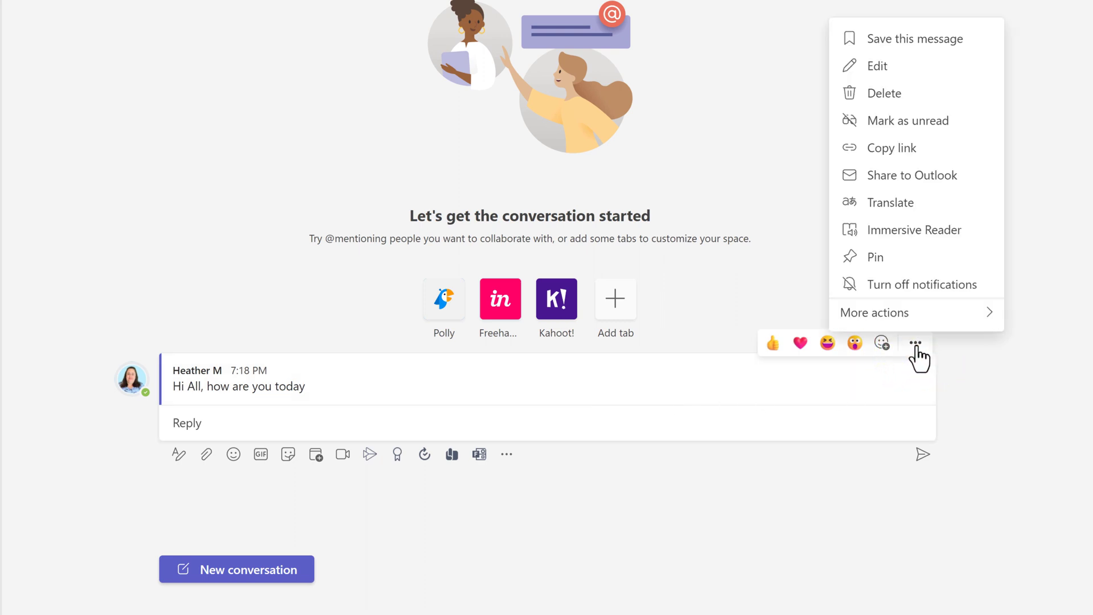
{"action": "left_click", "coordinate": [926, 313]}
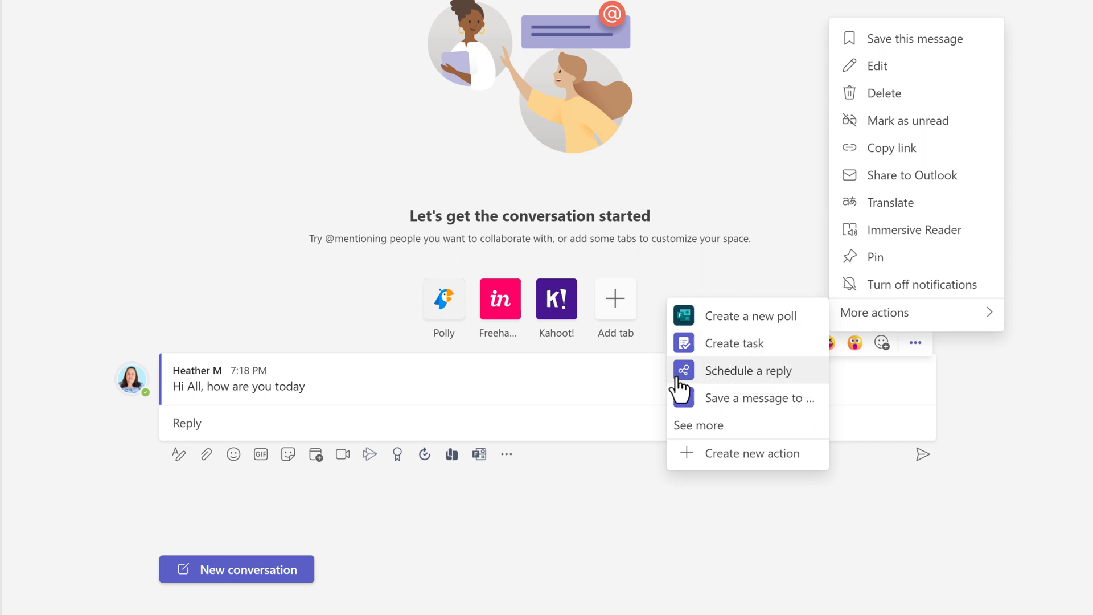
{"action": "left_click", "coordinate": [743, 381]}
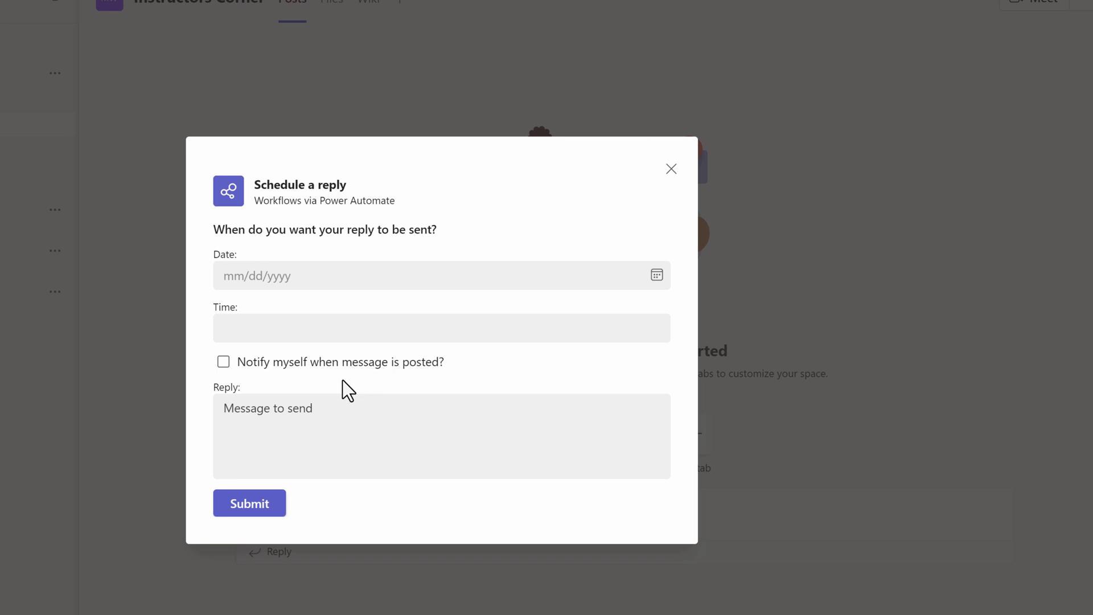
- Schedule the reply 'Things are going well, thanks fof asking.' for Mar 5, 2023 at 7:30 PM
{"action": "left_click", "coordinate": [220, 279]}
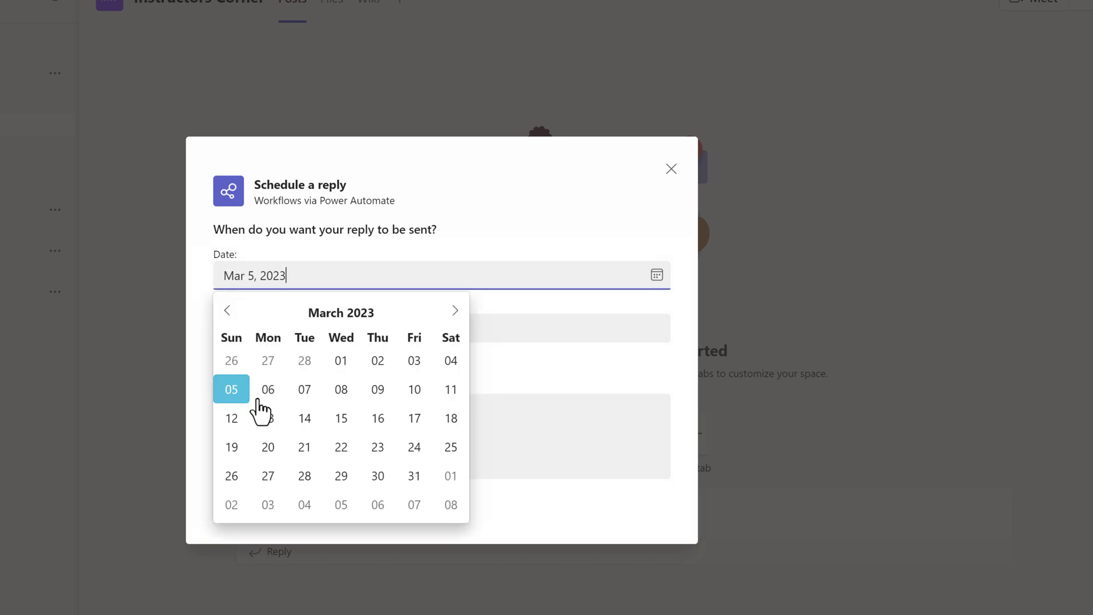
{"action": "left_click", "coordinate": [233, 395]}
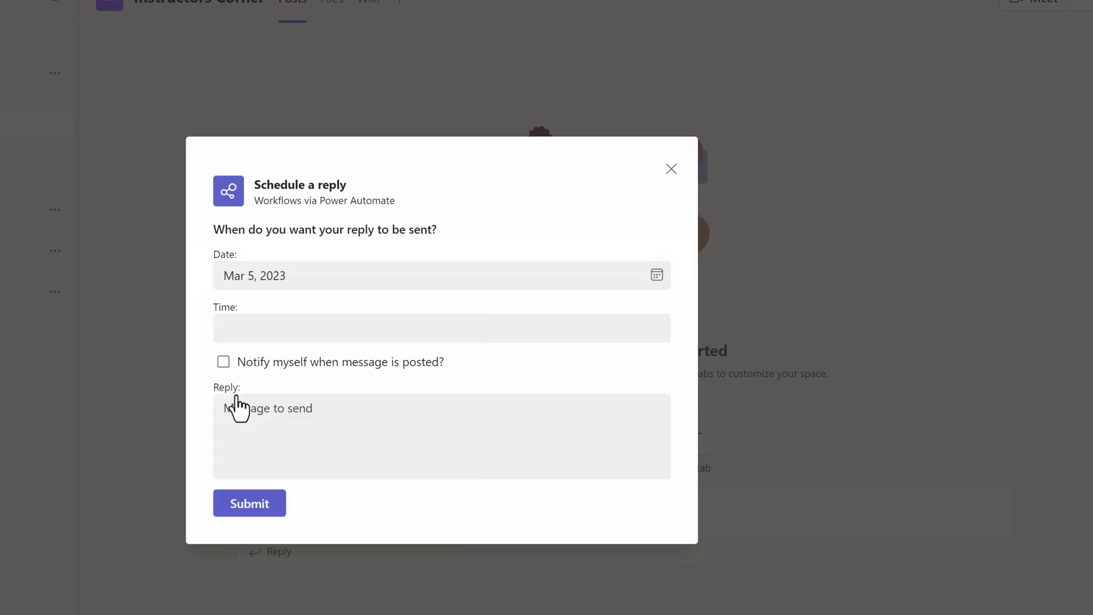
{"action": "left_click", "coordinate": [410, 338]}
{"action": "left_click_drag", "start_coordinate": [283, 360], "coordinate": [267, 450]}
{"action": "left_click", "coordinate": [250, 434]}
{"action": "left_click", "coordinate": [254, 433]}
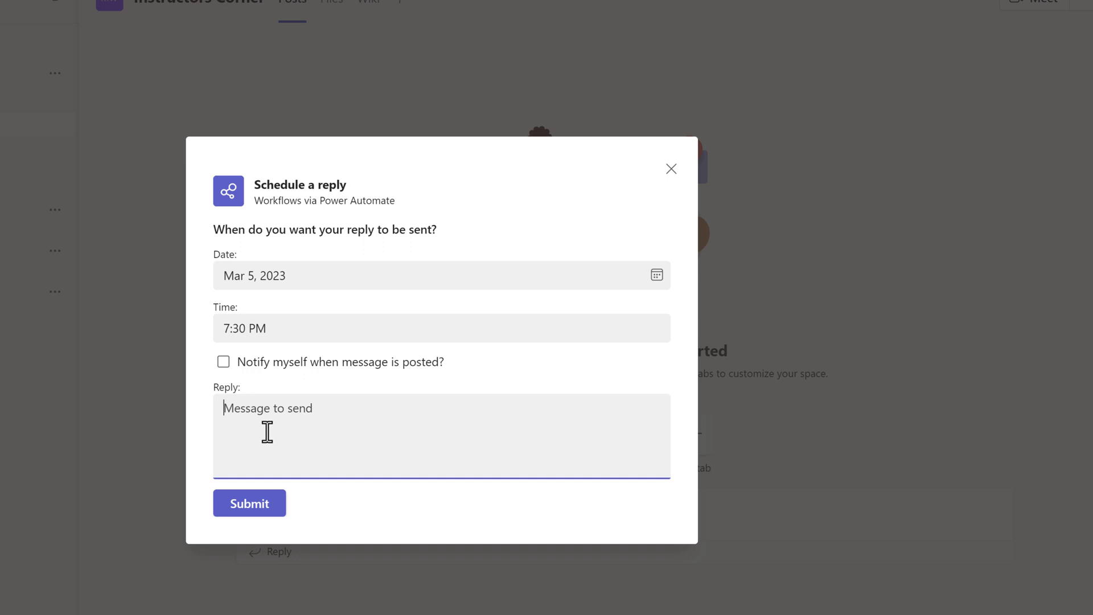
{"action": "type", "text": "Things are"}
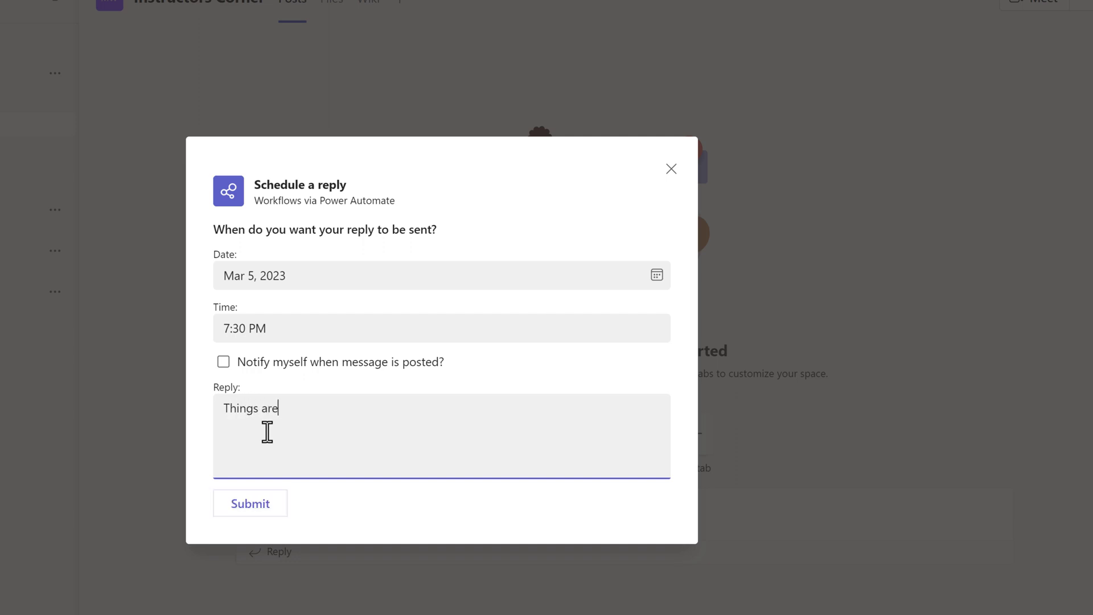
{"action": "type", "text": " going well, thanks fof asking. :)"}
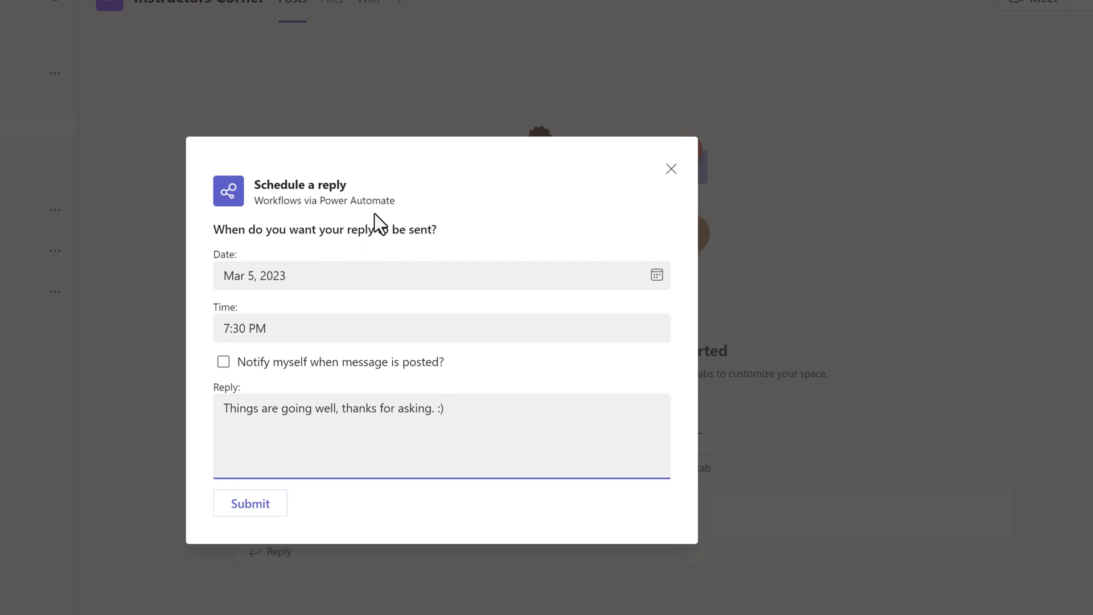
{"action": "left_click", "coordinate": [246, 518]}
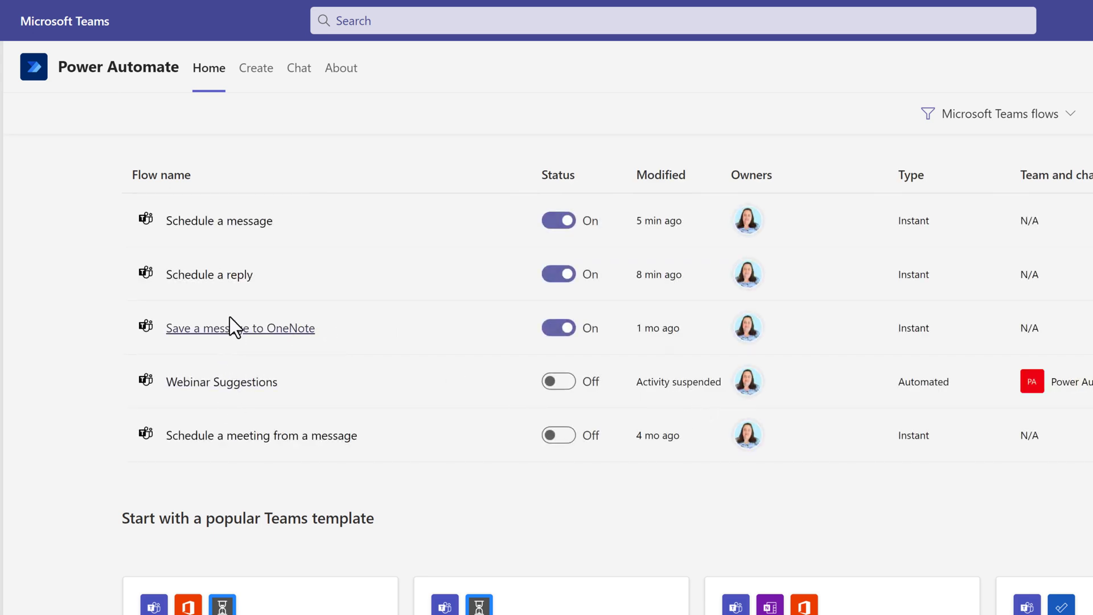
- Cancel the running Schedule a reply flow run and confirm the cancellation
{"action": "left_click", "coordinate": [211, 275]}
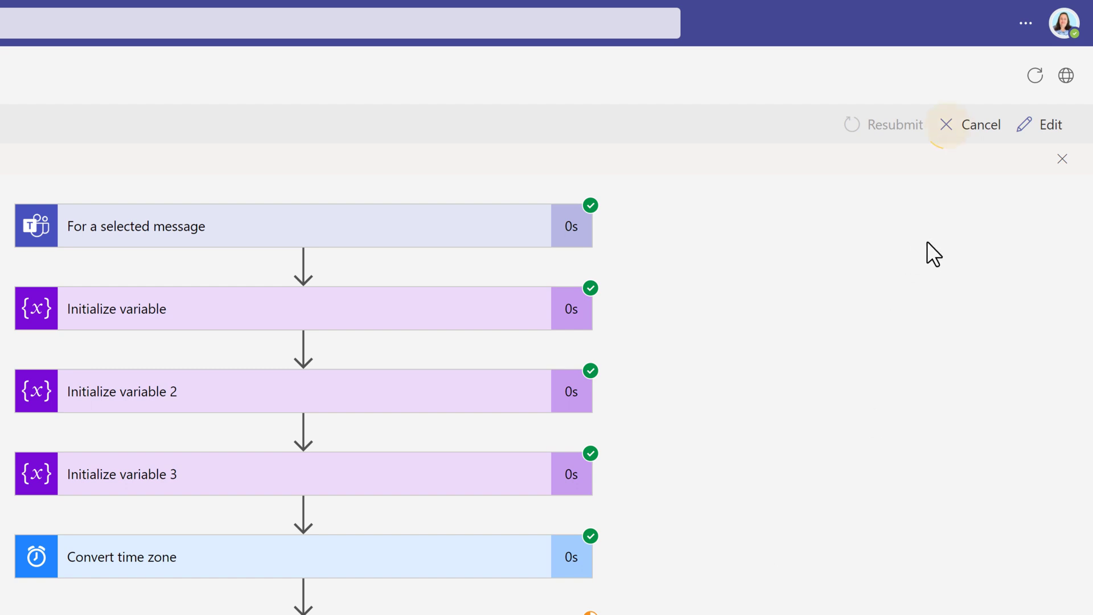
{"action": "left_click", "coordinate": [975, 131]}
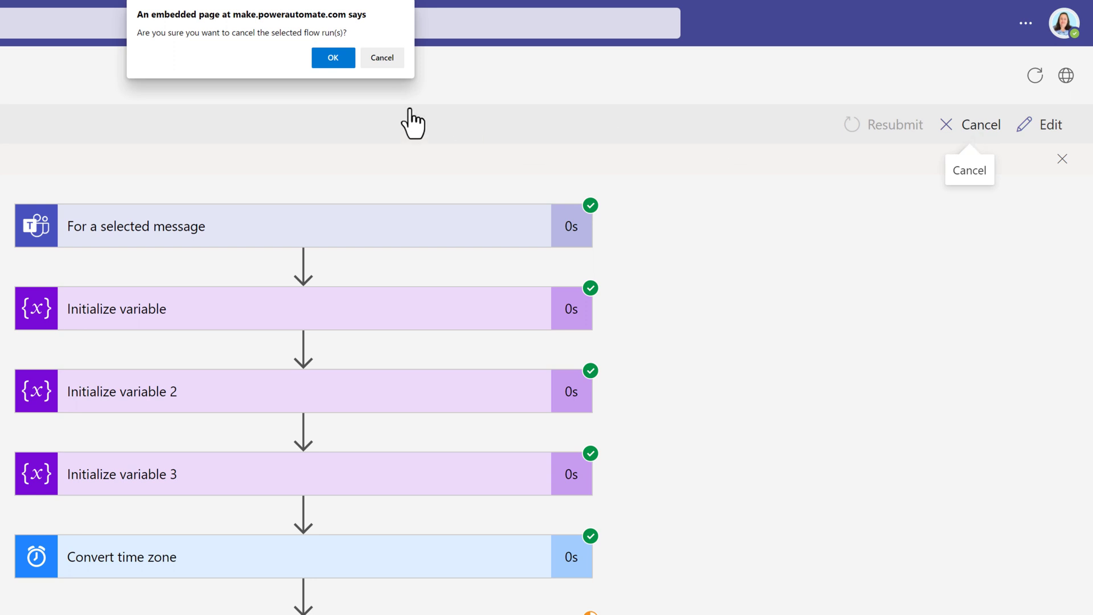
{"action": "left_click", "coordinate": [331, 56]}
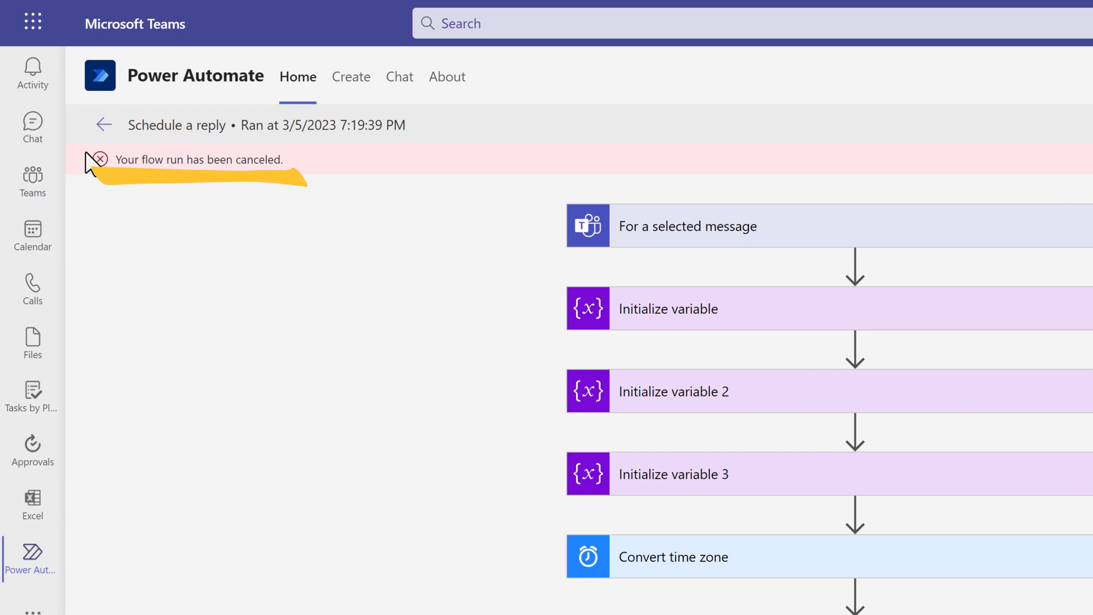
- Go back from the flow list to the Instructors Corner channel in Teams
{"action": "left_click", "coordinate": [104, 126]}
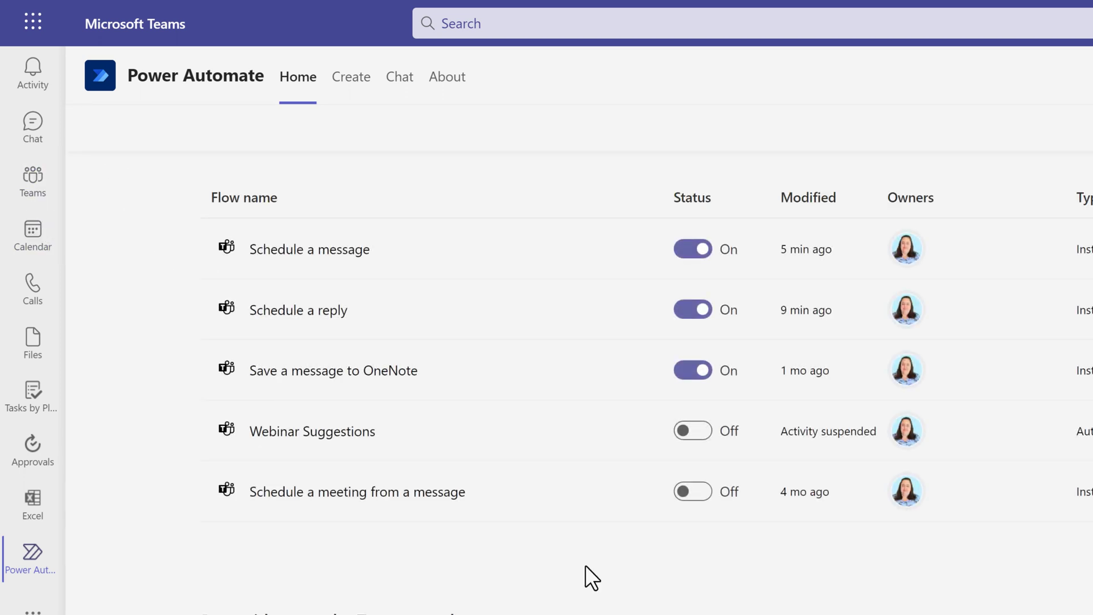
{"action": "left_click", "coordinate": [29, 192]}
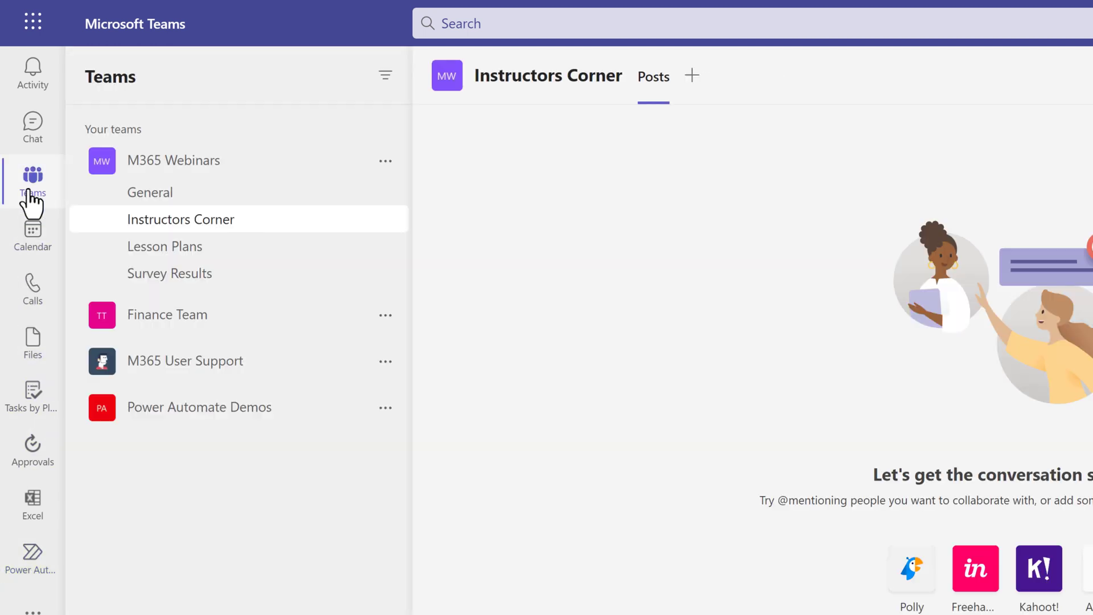